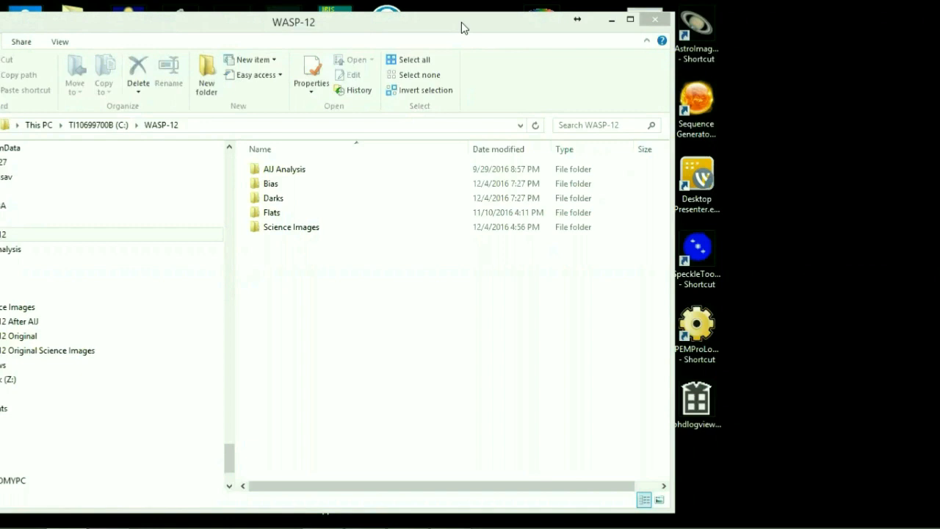
Look through the contents of the Bias, Darks, Flats and Science Images folders inside the WASP-12 folder
click(461, 22)
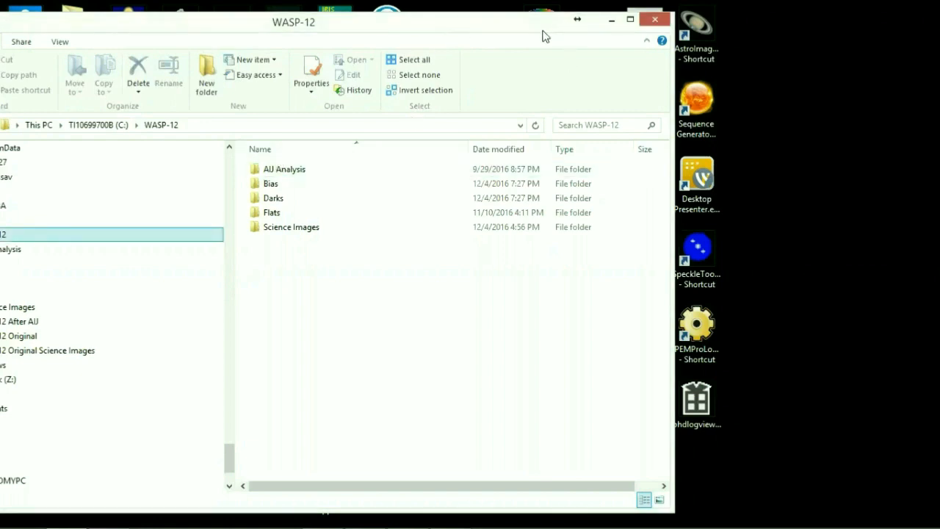
drag(544, 37, 642, 25)
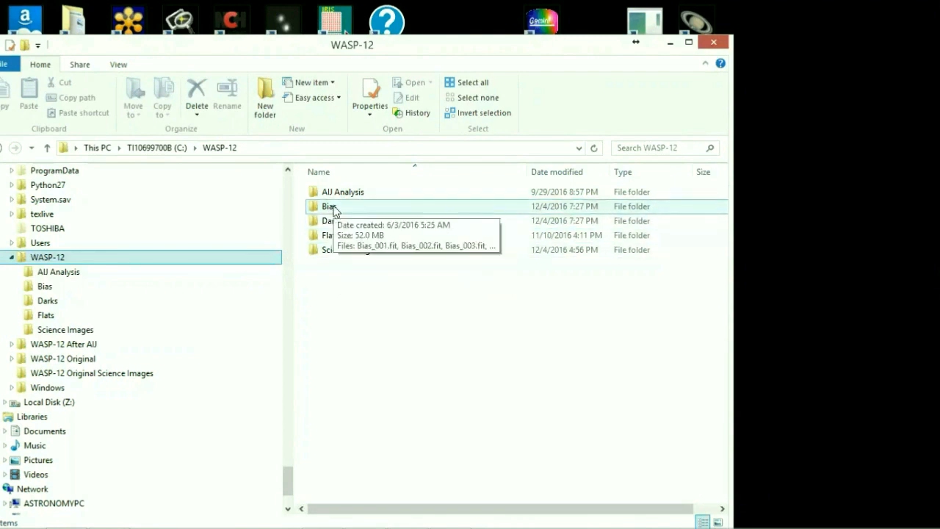
double_click(335, 209)
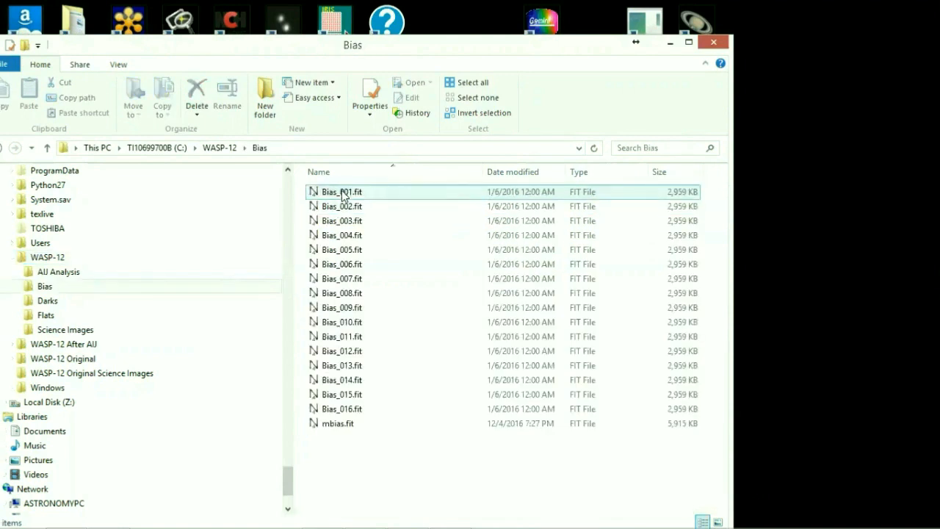
click(50, 302)
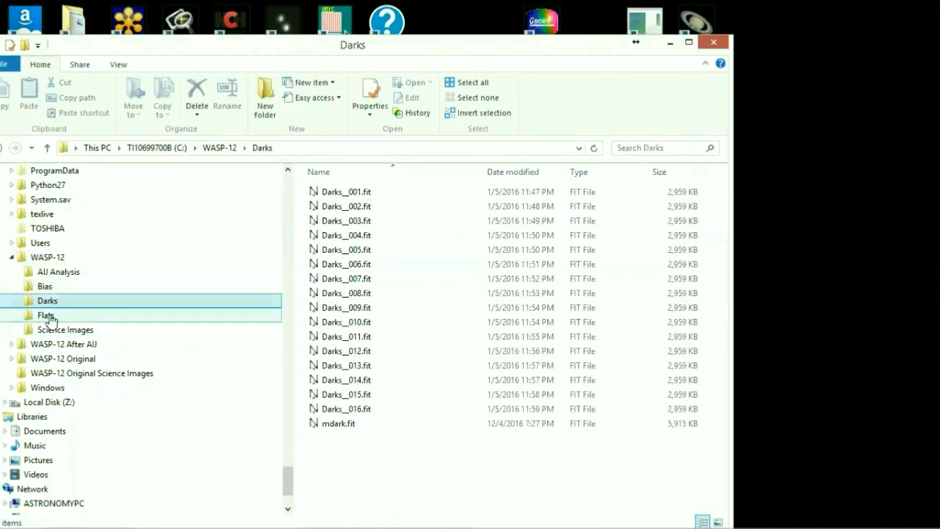
click(49, 316)
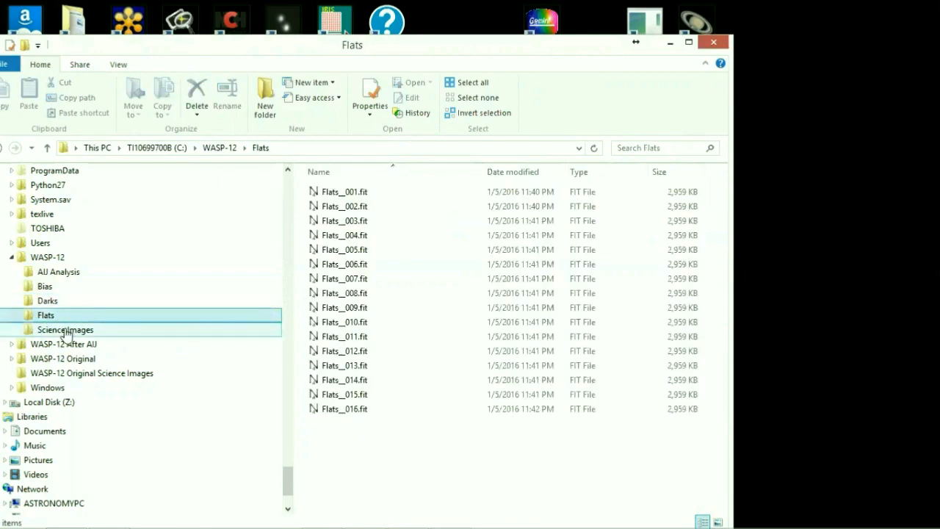
click(64, 332)
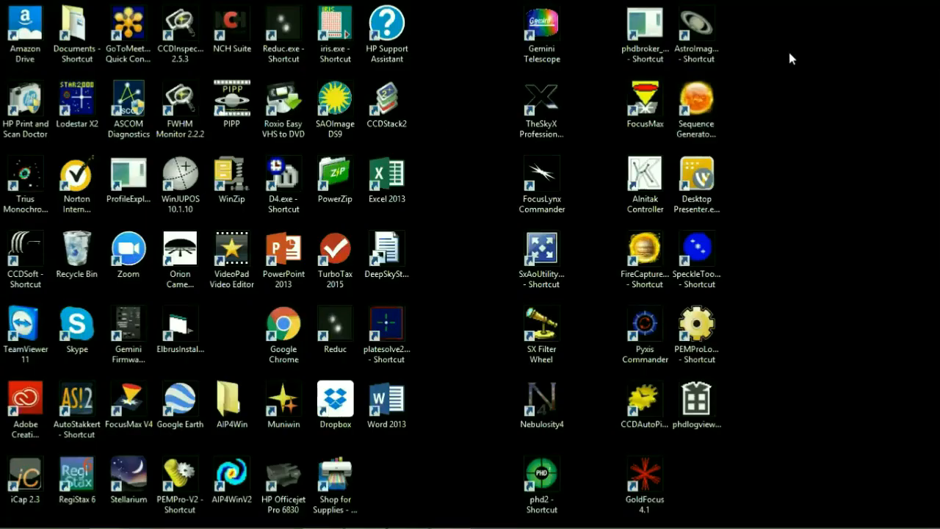
Launch AstroImageJ and open ESPC WASP-1245.000secs00000001.fit from the Science Images folder, moving its window clear for viewing
double_click(701, 52)
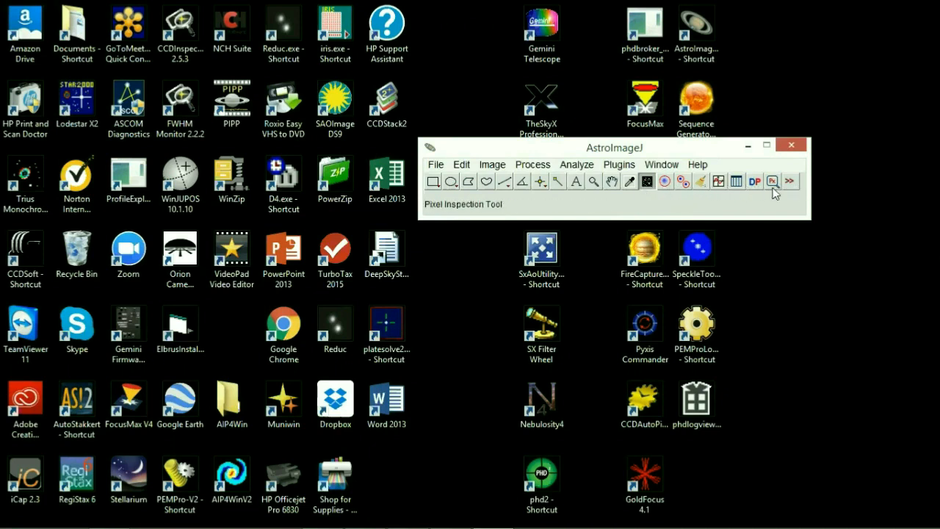
click(438, 115)
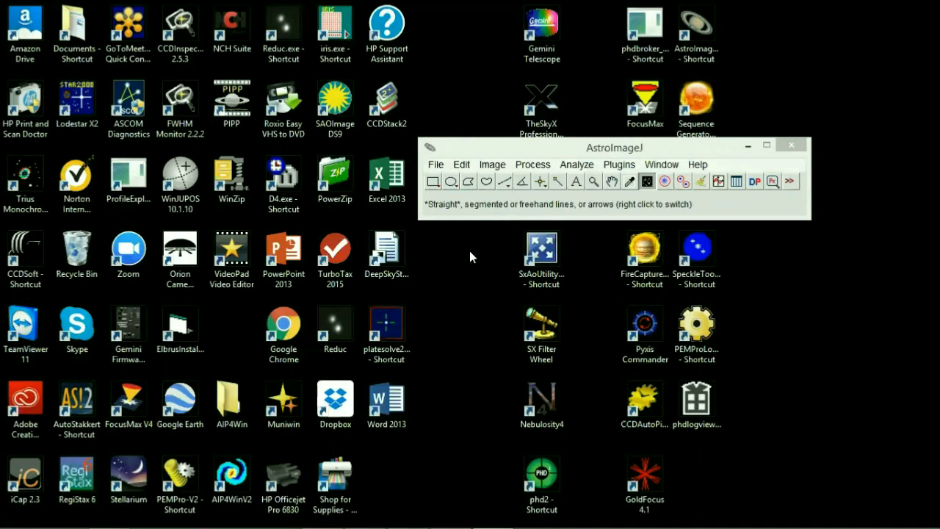
click(436, 165)
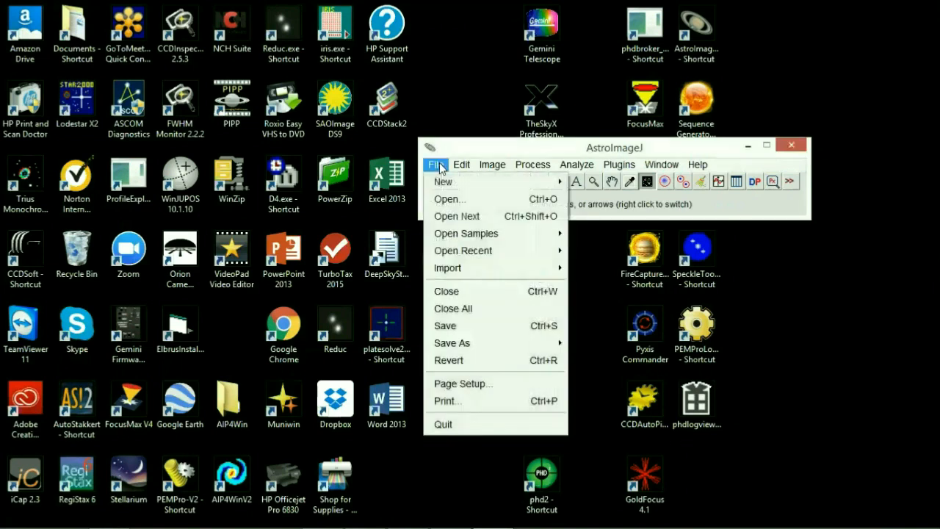
click(447, 200)
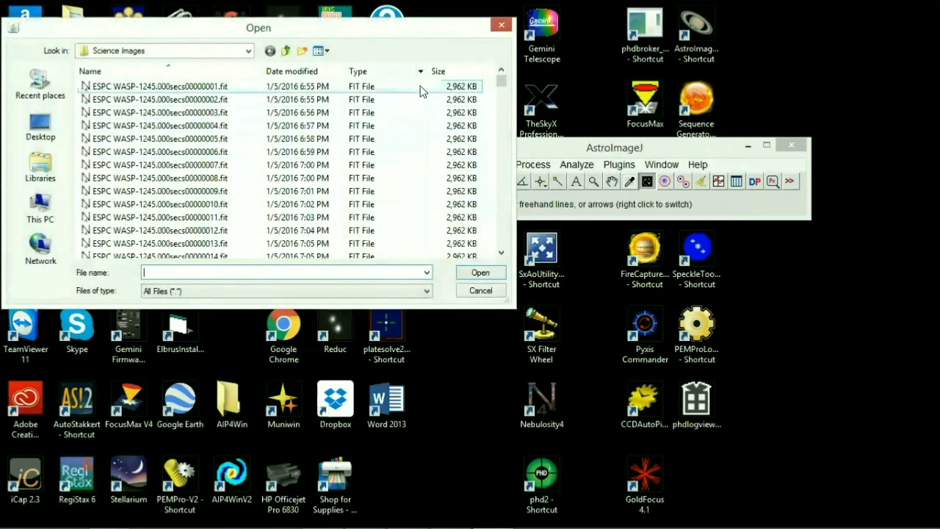
drag(449, 29, 448, 118)
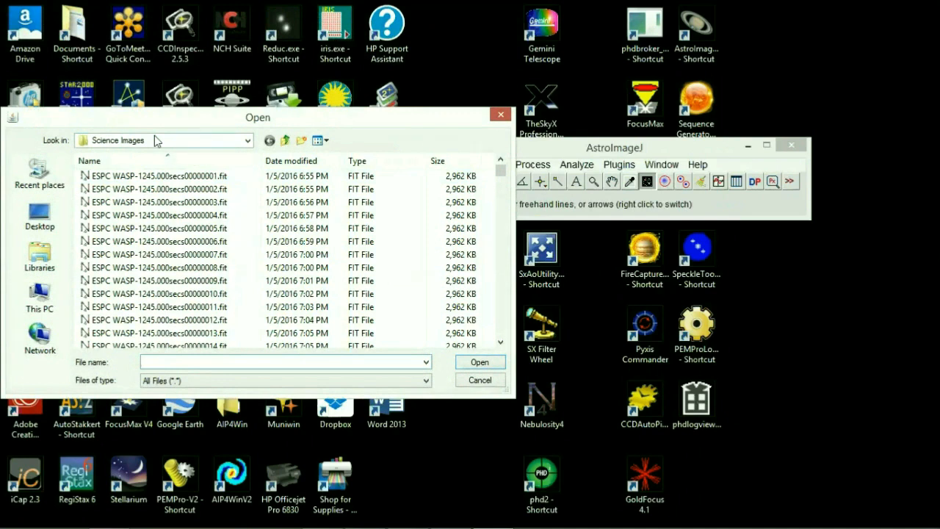
double_click(157, 177)
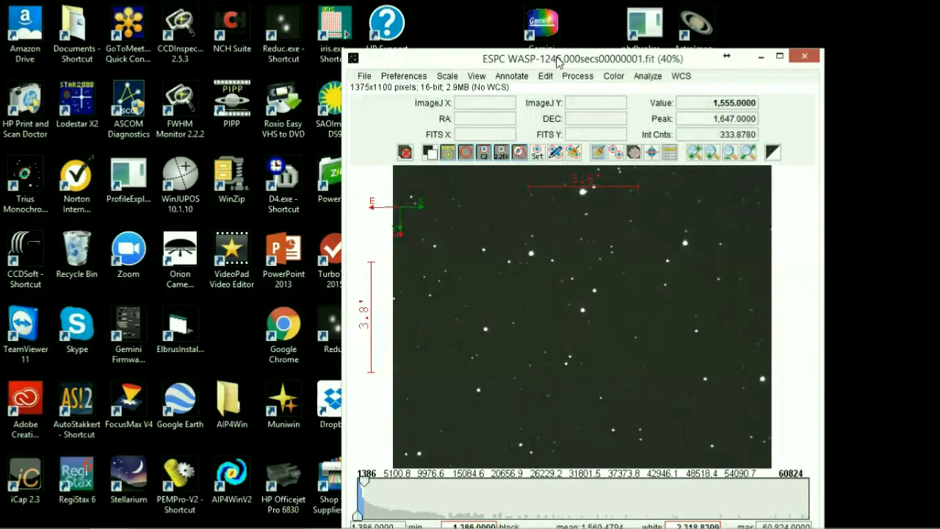
drag(558, 62, 351, 76)
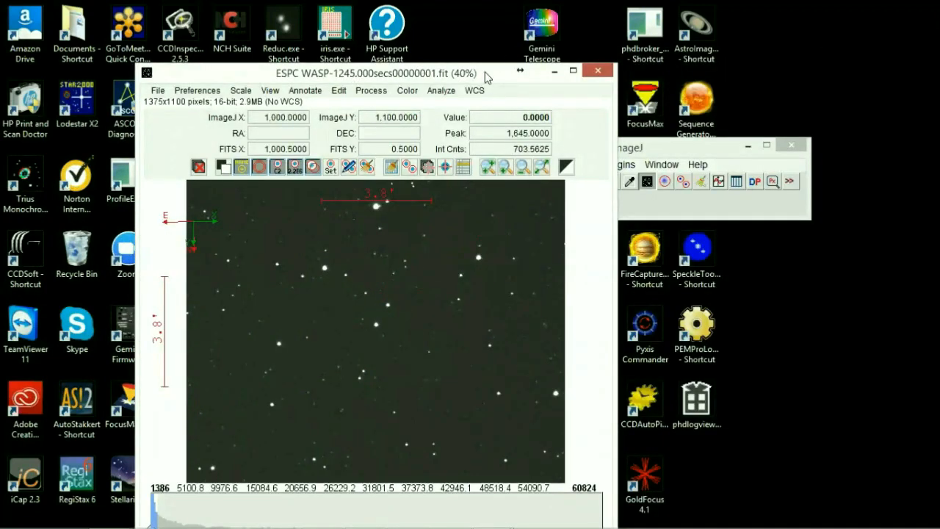
drag(481, 78, 447, 100)
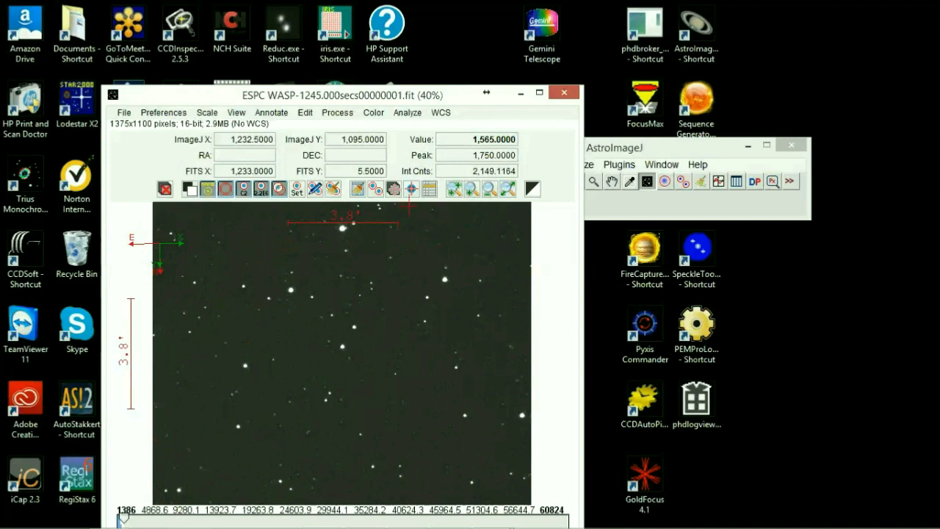
Magnify the bright star in the upper part of the image to examine its pixels, and return to the full star field
click(290, 287)
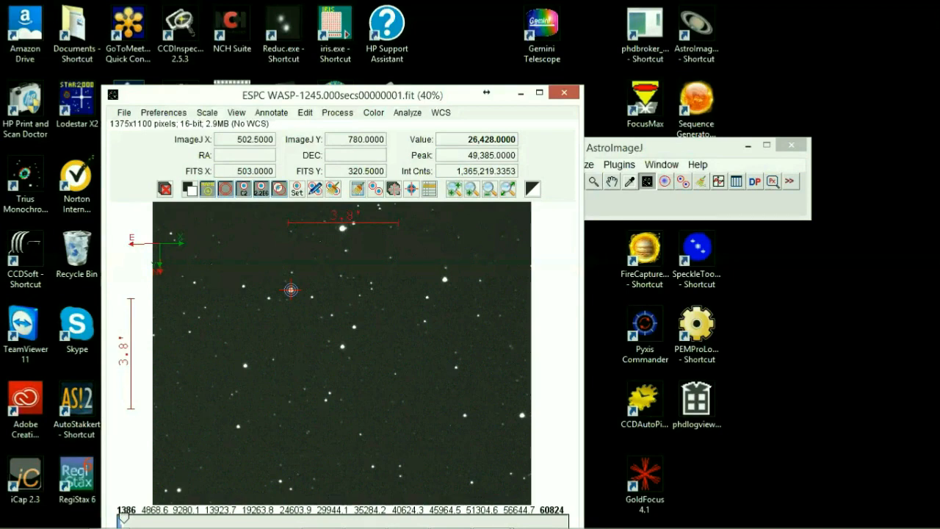
scroll(291, 289, up, 5)
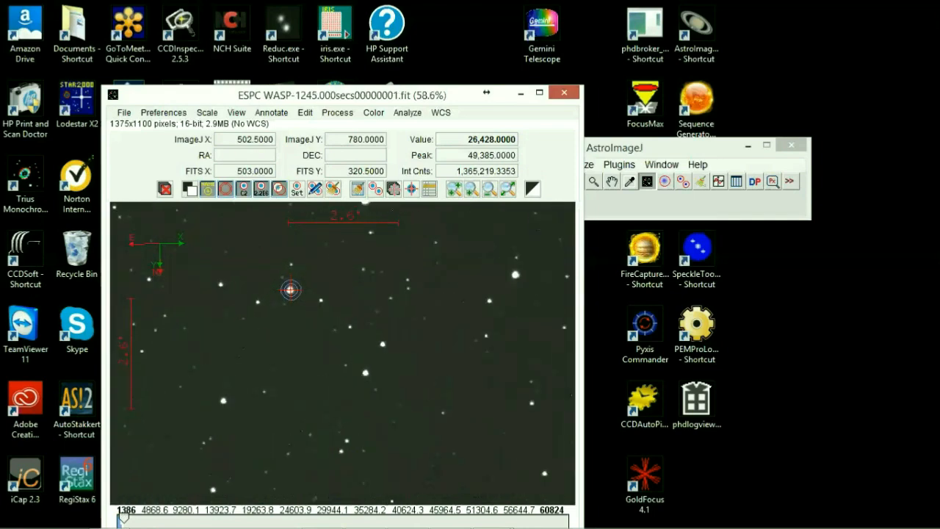
scroll(291, 290, up, 8)
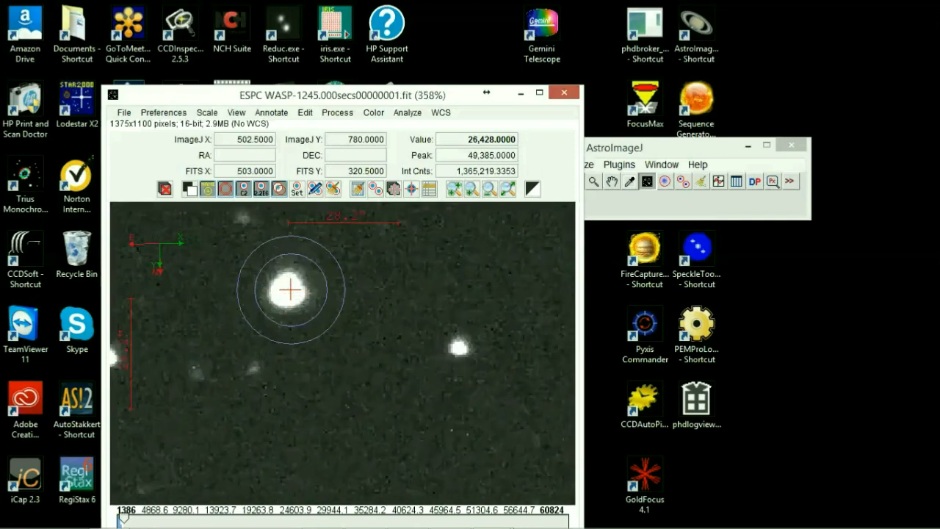
scroll(291, 290, up, 3)
drag(289, 286, 330, 337)
scroll(331, 337, up, 5)
scroll(332, 328, down, 2)
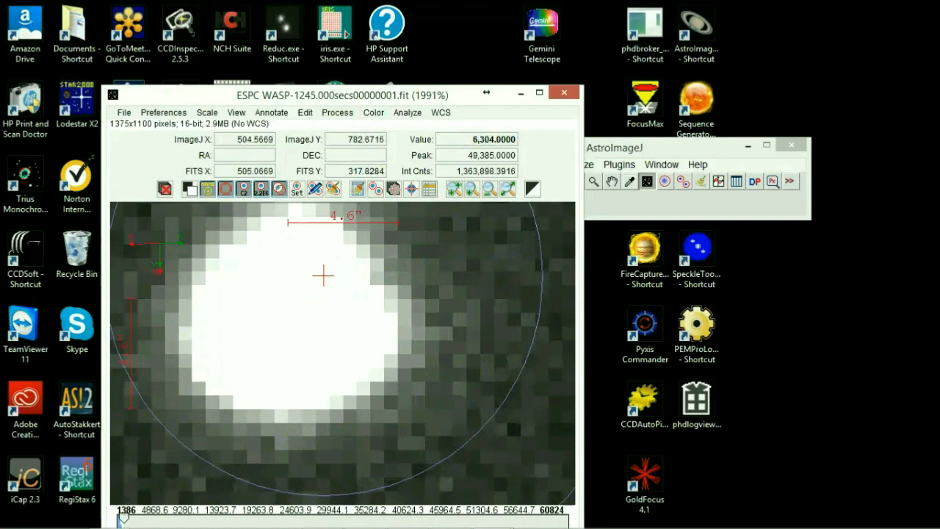
scroll(320, 275, down, 3)
scroll(323, 276, down, 4)
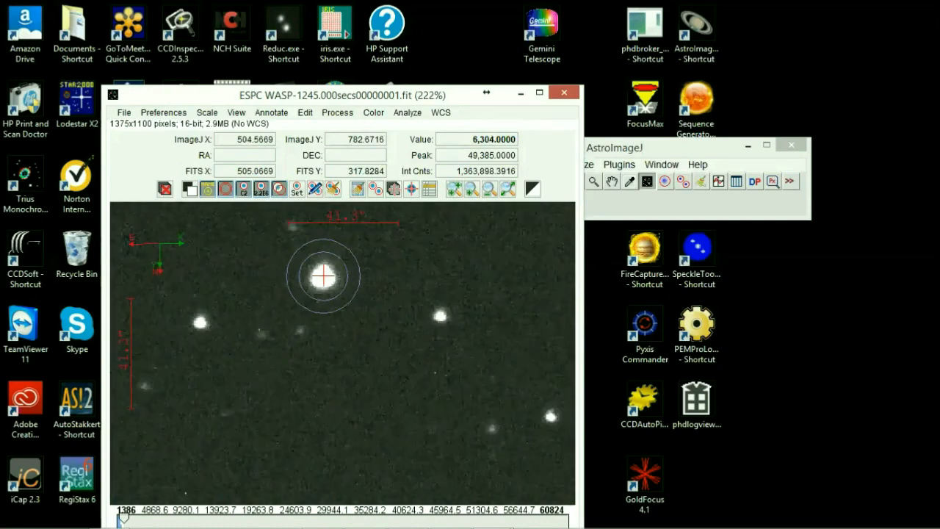
scroll(323, 276, down, 2)
scroll(323, 277, up, 1)
scroll(323, 276, down, 1)
scroll(322, 277, up, 1)
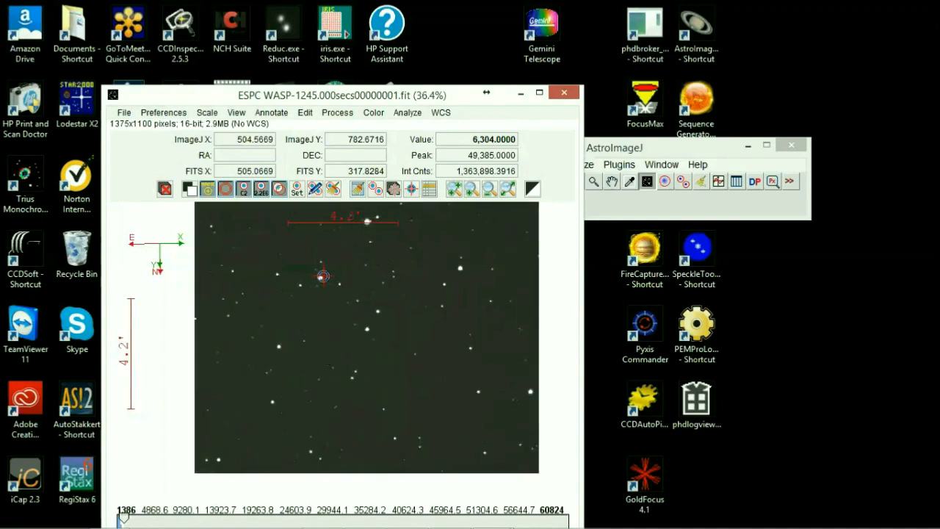
scroll(323, 277, up, 1)
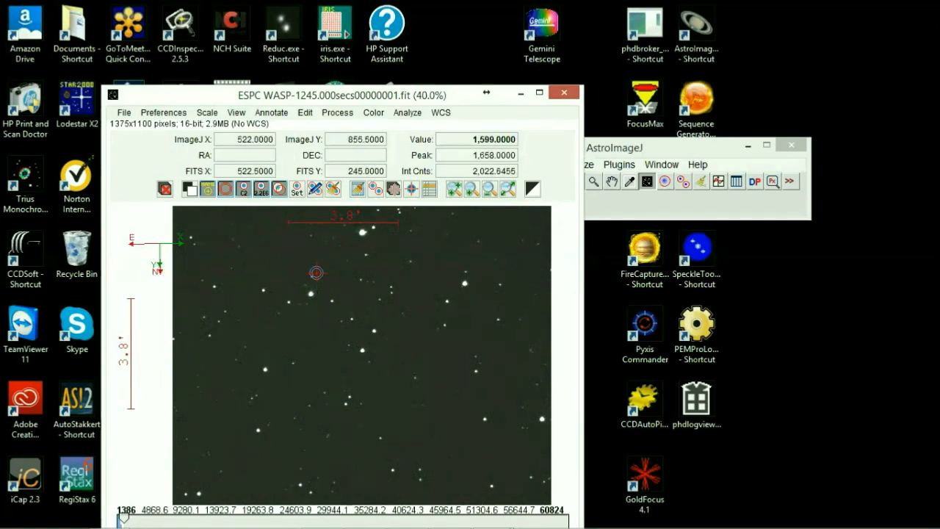
Zoom and pan the science image to examine the overall star field with the whole frame in view
scroll(316, 273, down, 1)
scroll(316, 273, up, 1)
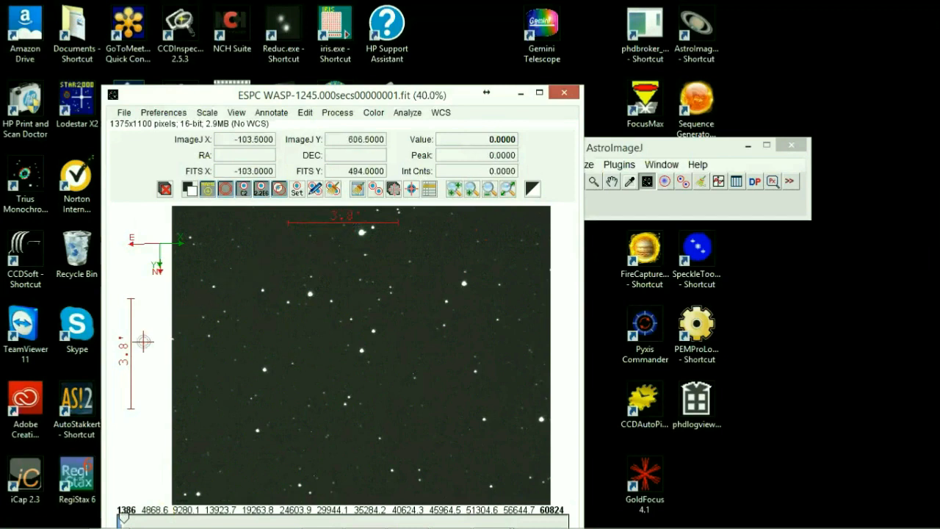
scroll(331, 240, down, 1)
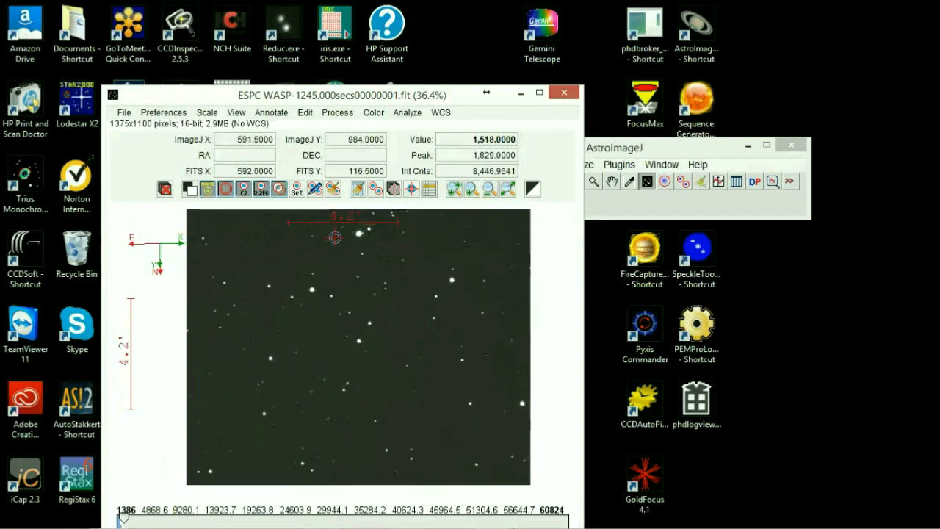
scroll(335, 237, down, 5)
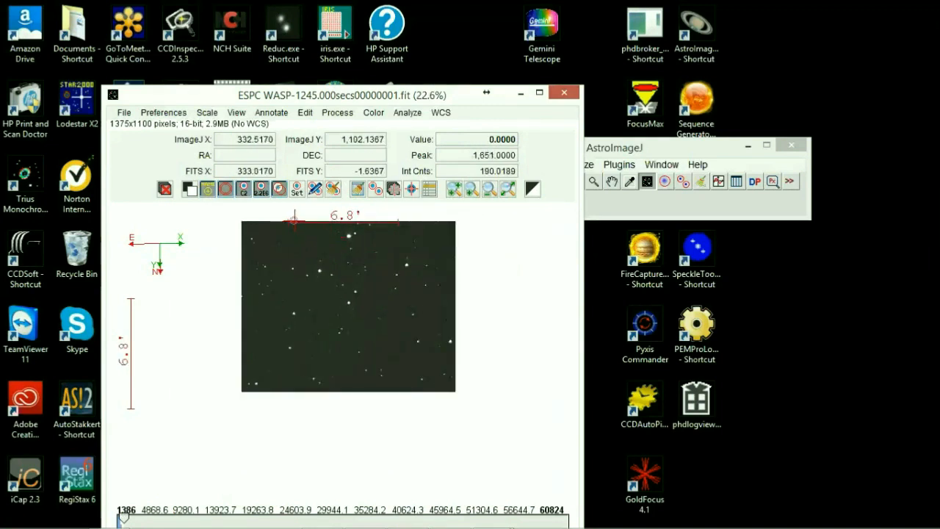
scroll(345, 262, up, 5)
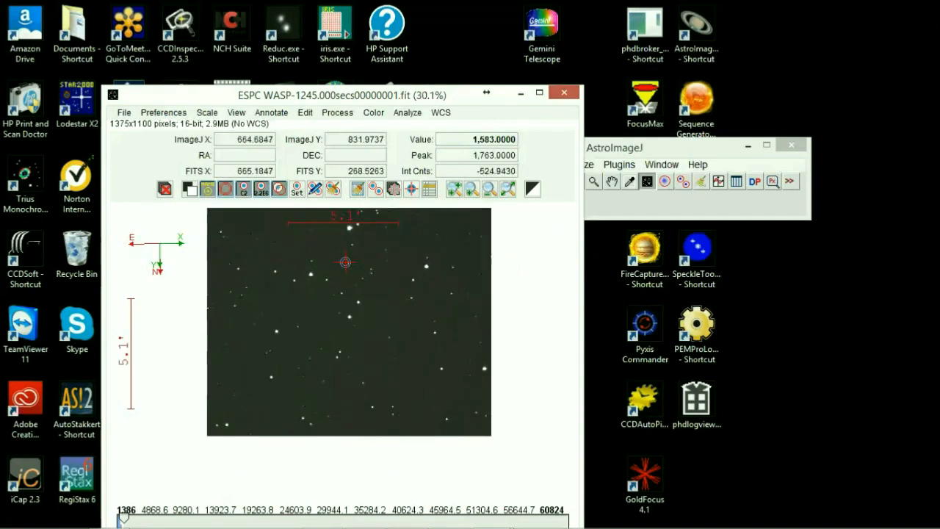
drag(345, 262, 342, 296)
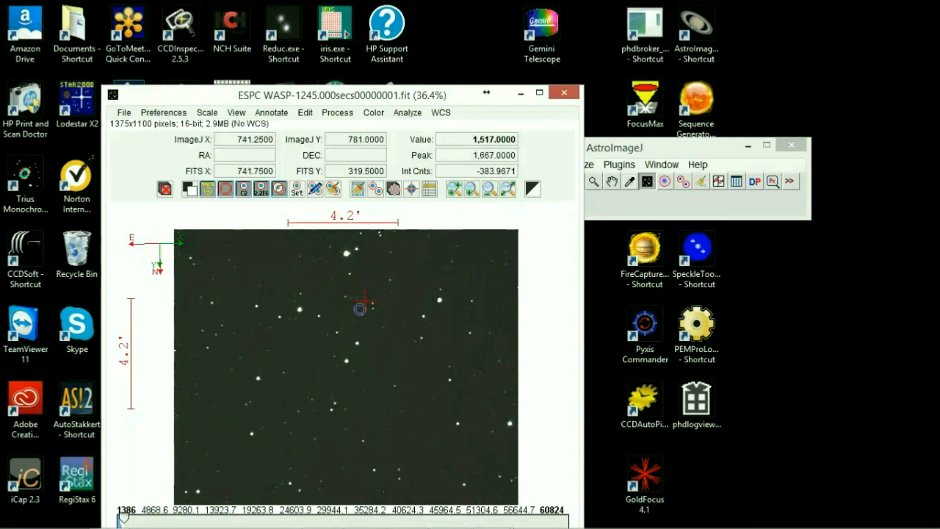
drag(360, 292, 367, 275)
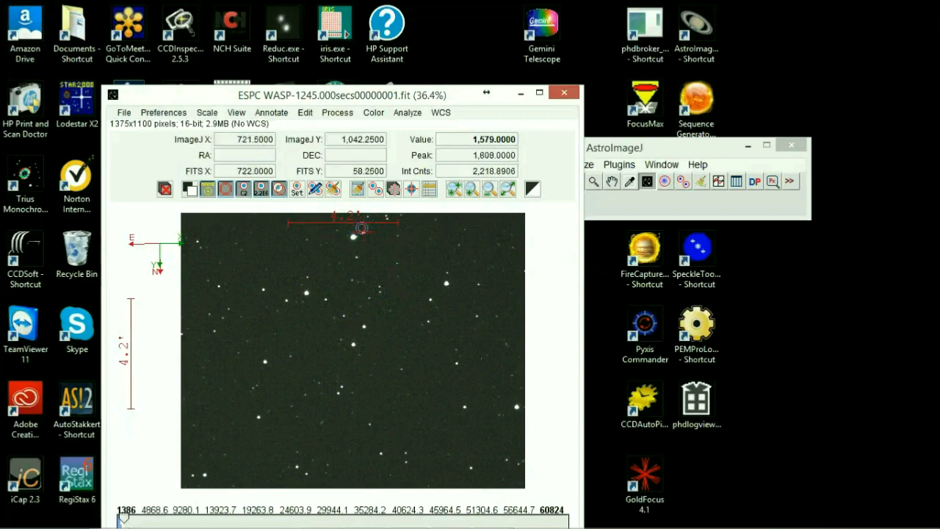
scroll(365, 231, up, 1)
scroll(366, 234, down, 2)
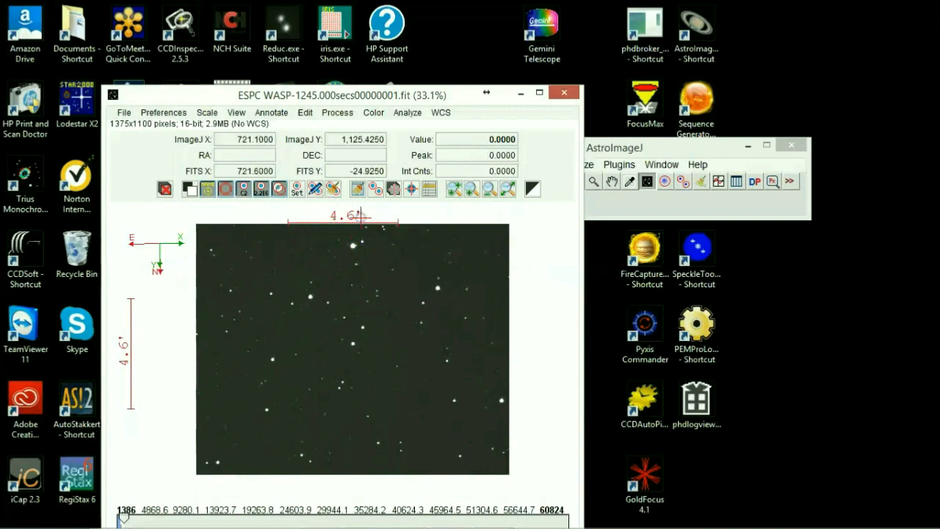
Set the X and Y pixel scale for images without WCS to 0.6200 seconds of arc per pixel
click(442, 114)
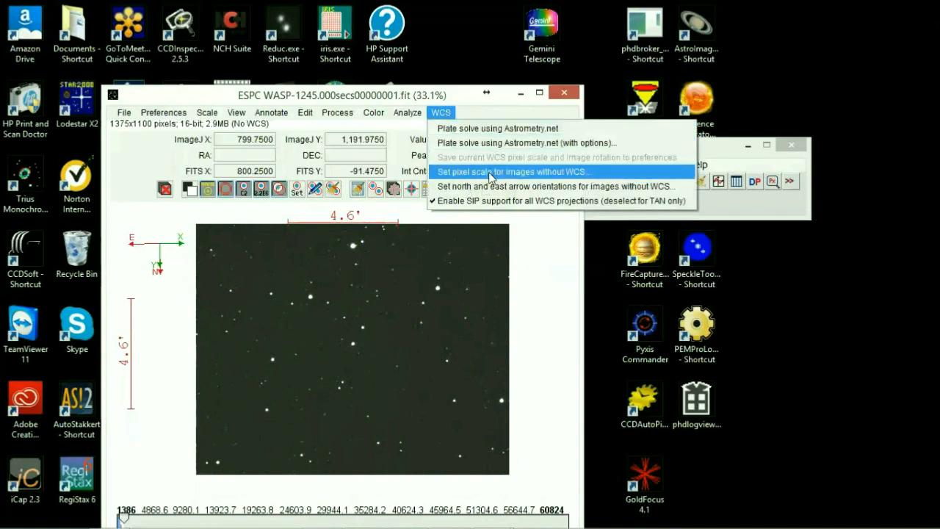
click(544, 172)
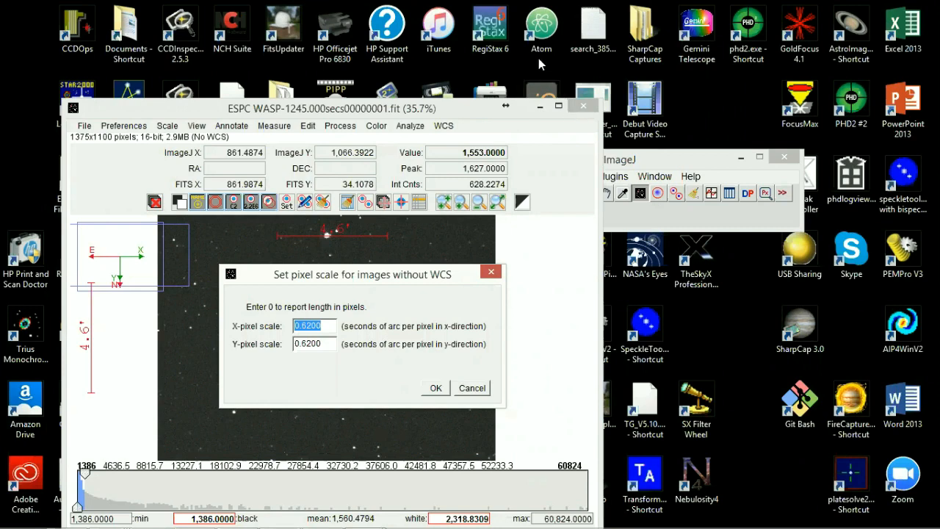
text(0.5200)
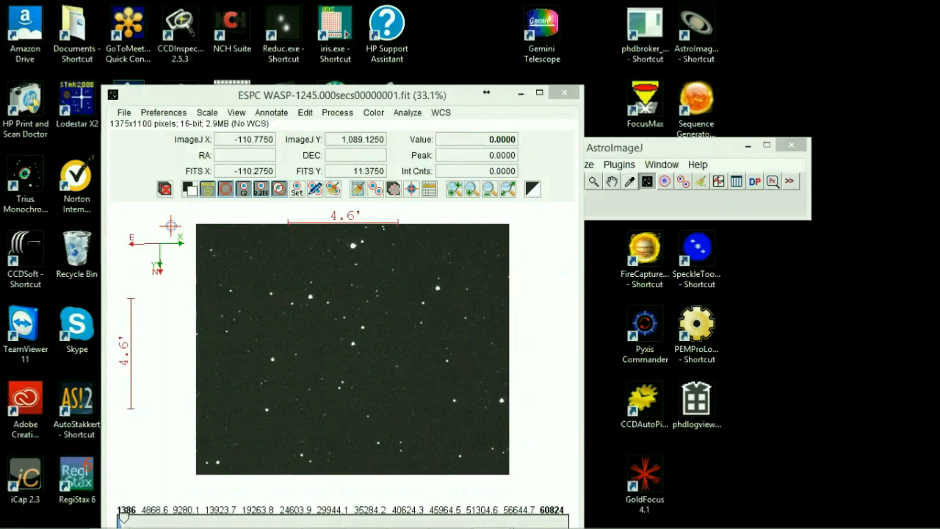
Save the image display as a PNG named Sample image in the AIJ Analysis folder of WASP-12
click(124, 113)
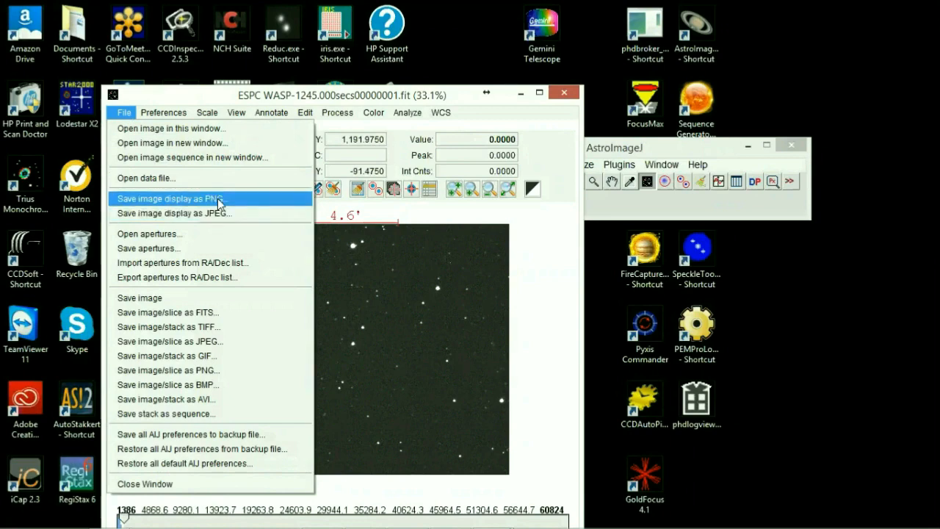
click(186, 198)
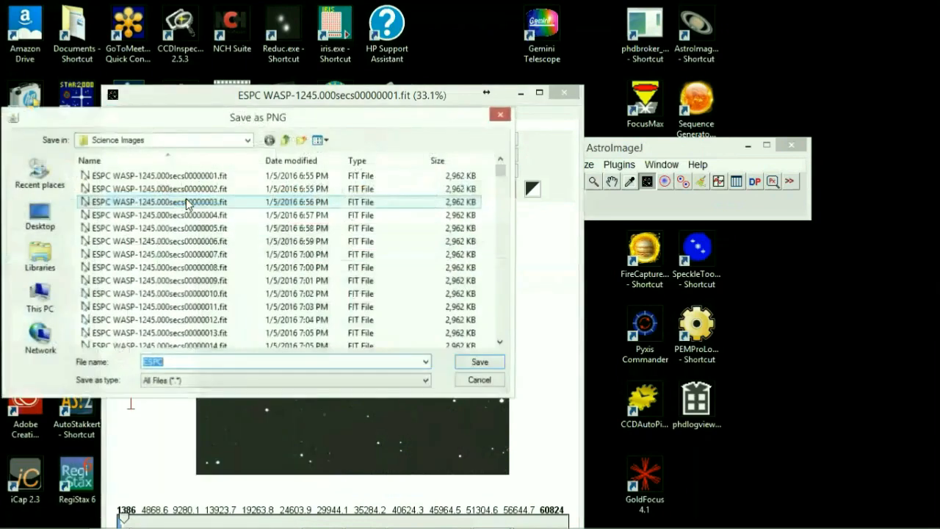
click(285, 140)
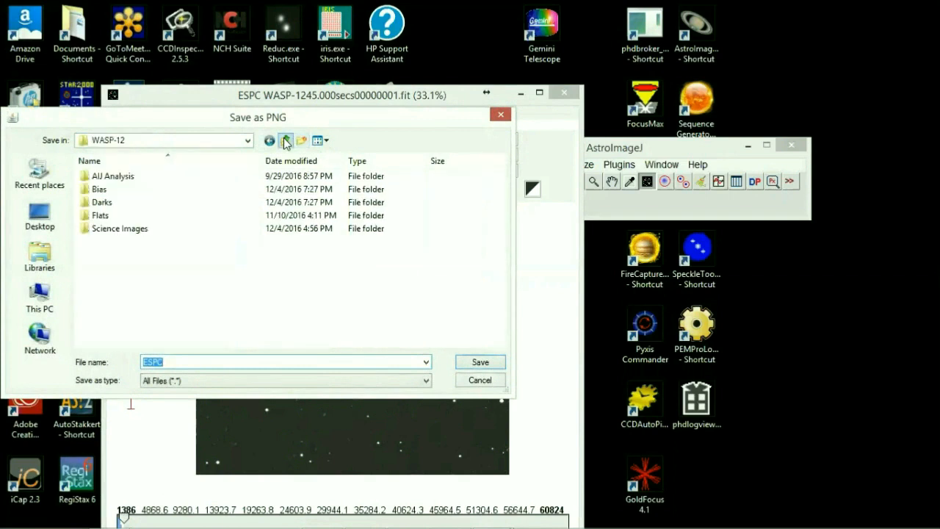
double_click(104, 180)
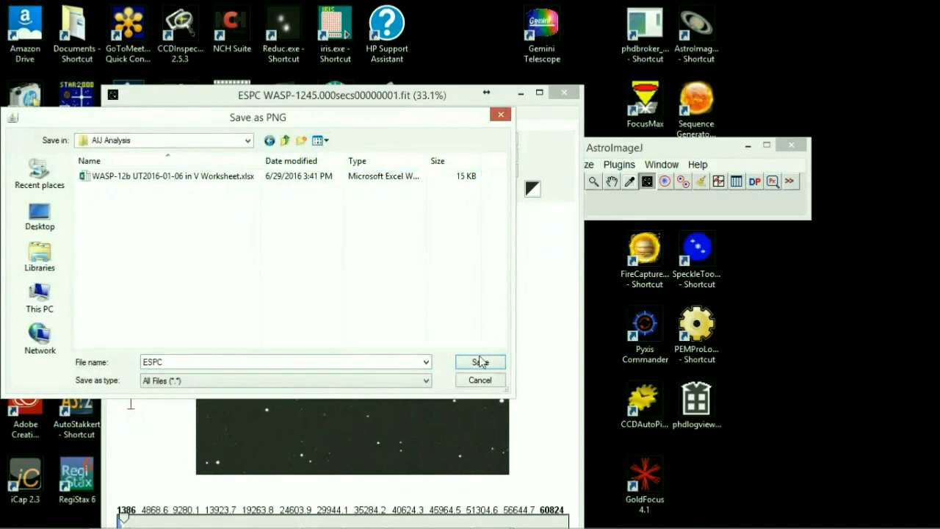
double_click(186, 358)
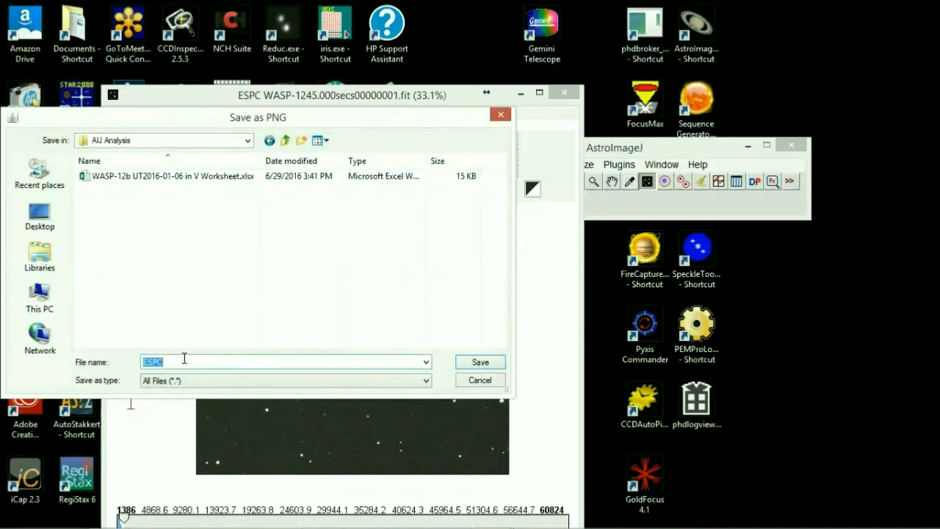
key(BackSpace)
text(Sample image)
click(478, 362)
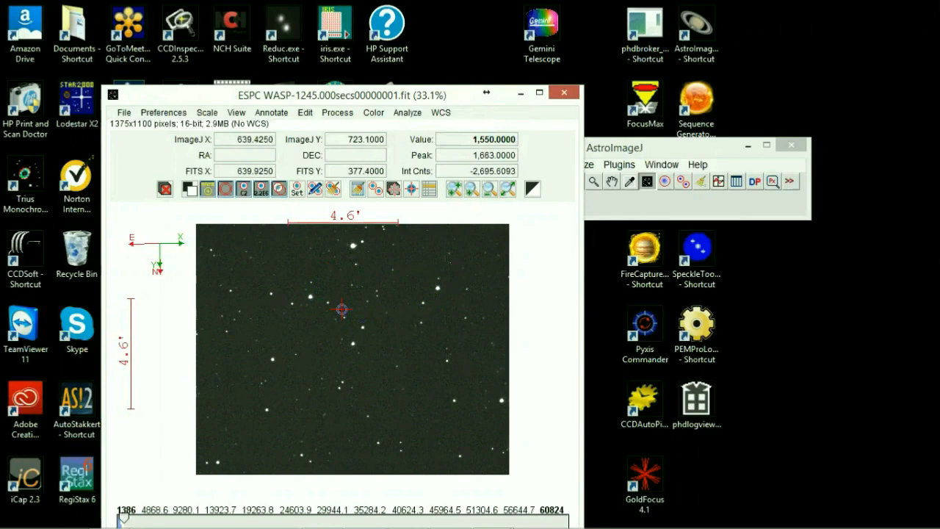
click(173, 115)
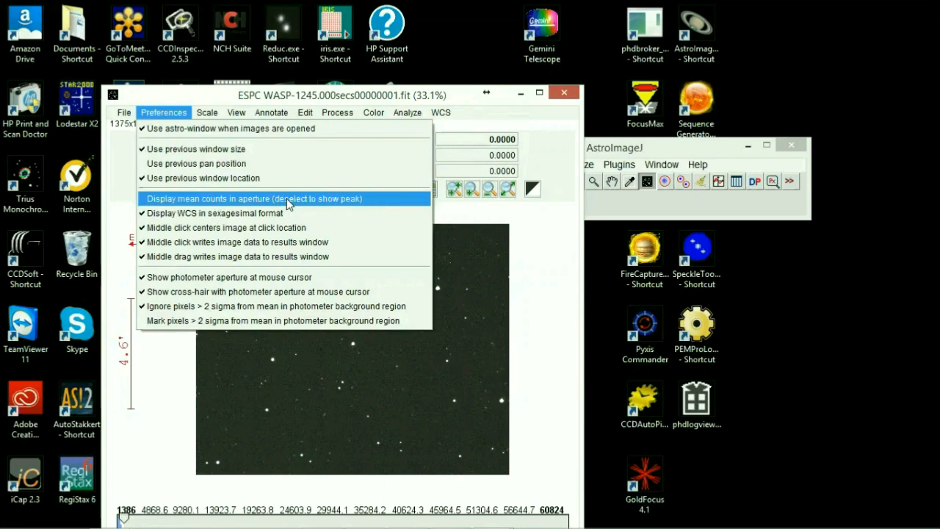
click(373, 112)
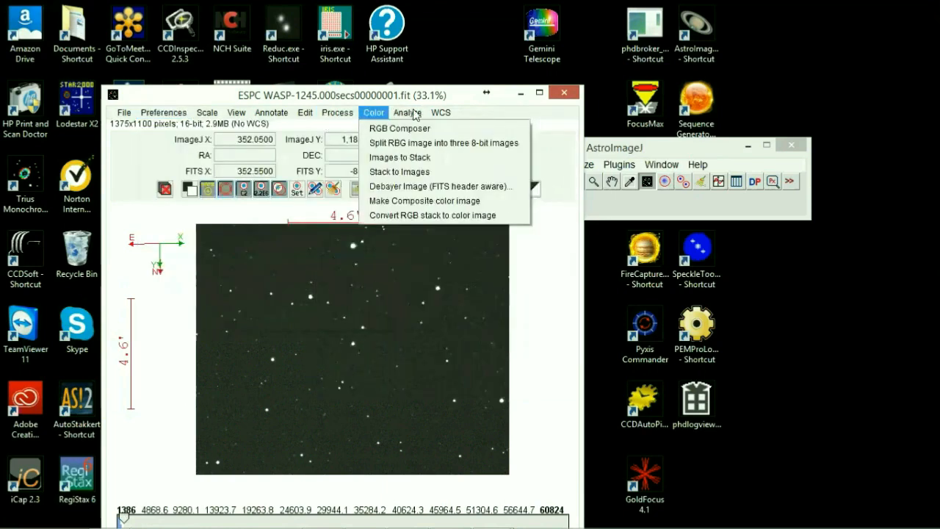
click(570, 285)
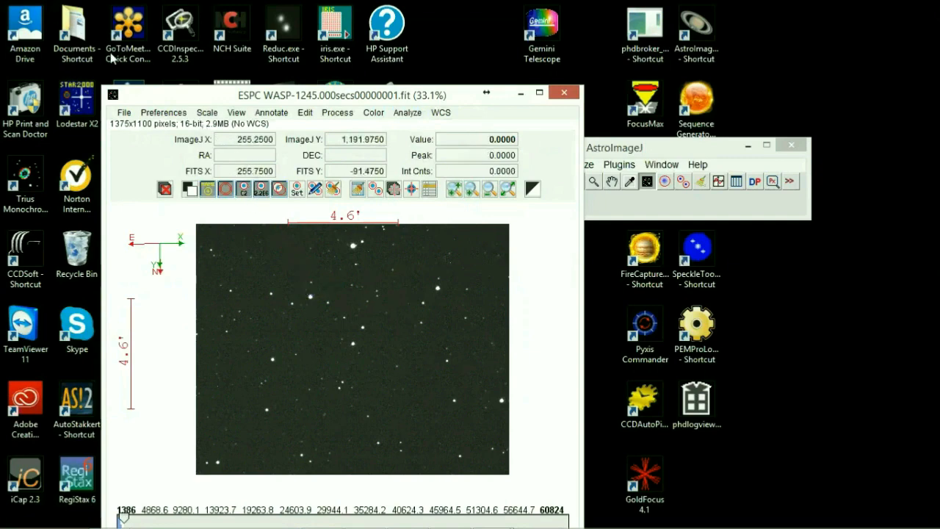
Try displaying mean counts in the aperture on a star, and switch the display back to peak counts
click(173, 114)
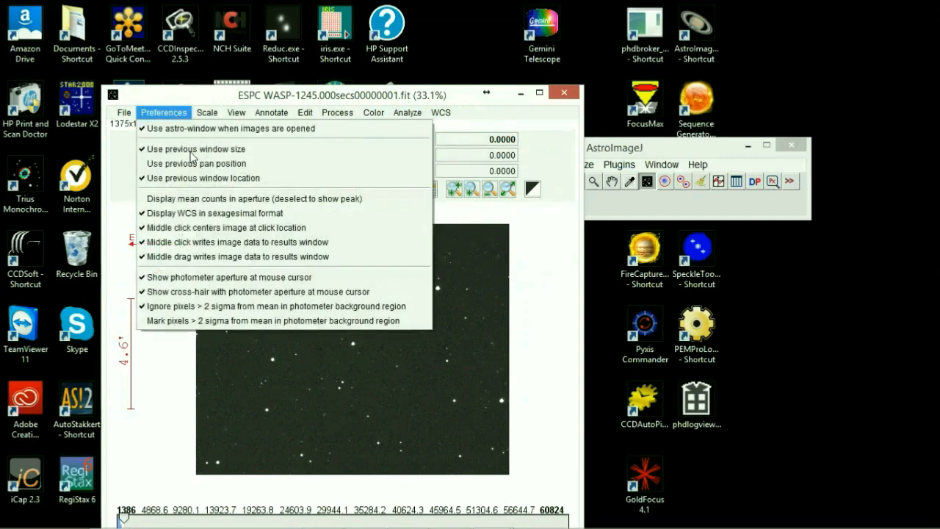
click(144, 200)
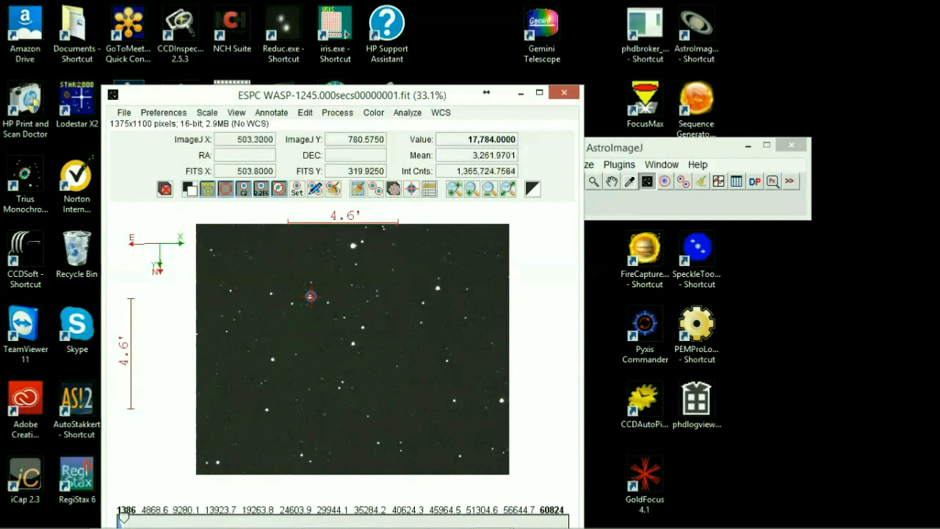
click(184, 112)
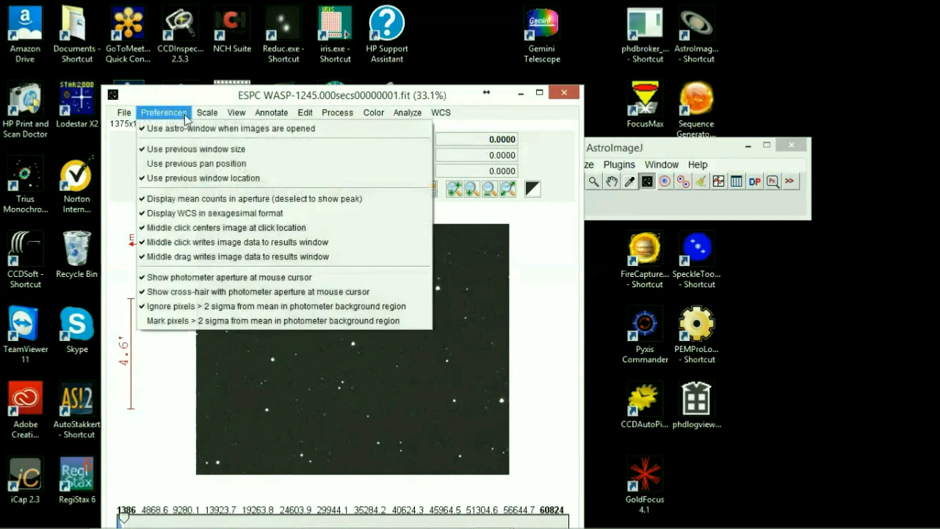
click(172, 204)
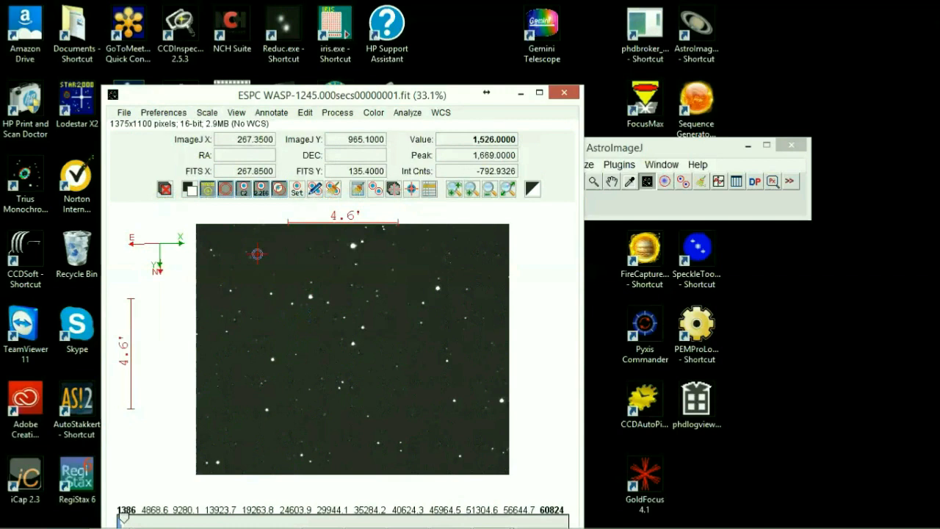
click(237, 112)
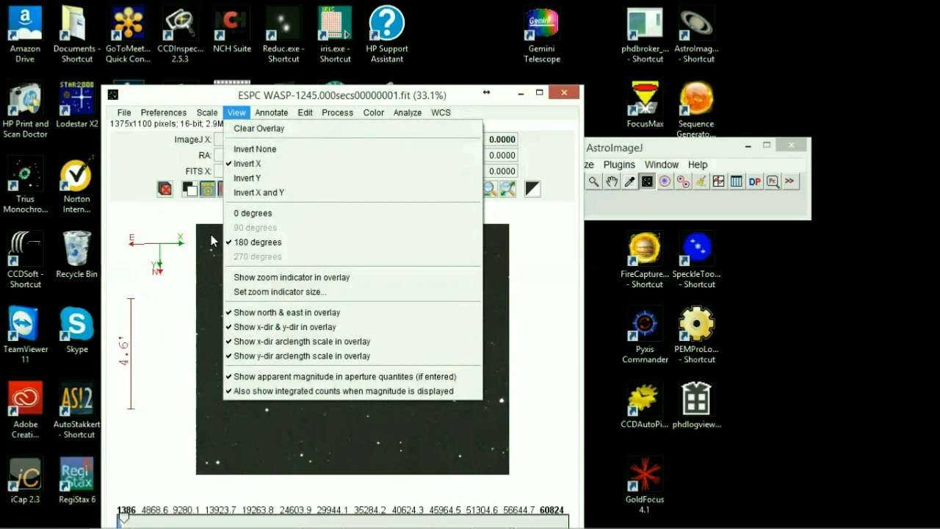
click(213, 274)
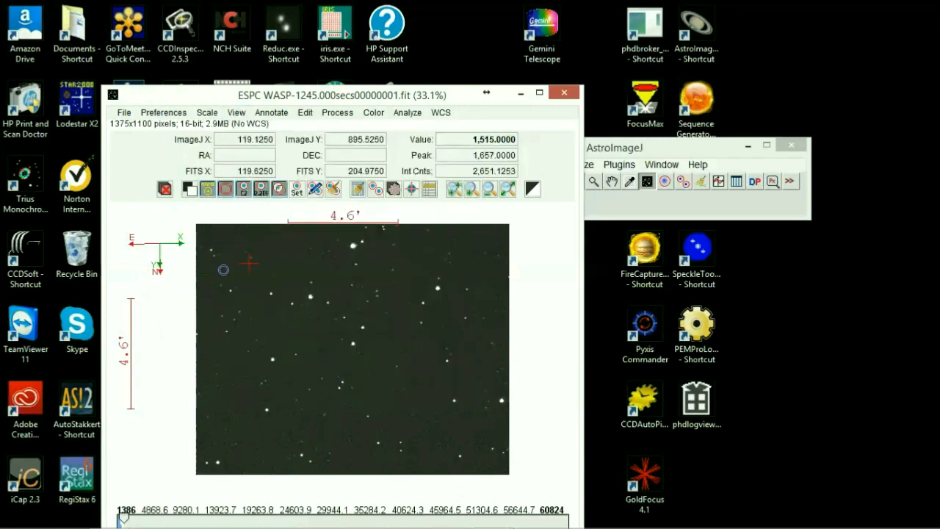
click(218, 115)
mouse_move(236, 116)
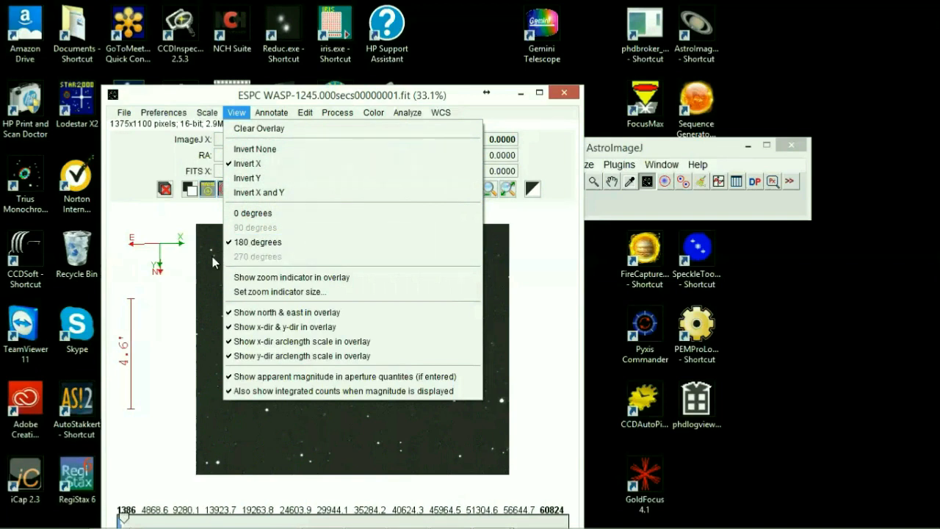
Examine the FITS header keywords, values and comments of the science image, and close the header editor
mouse_move(317, 116)
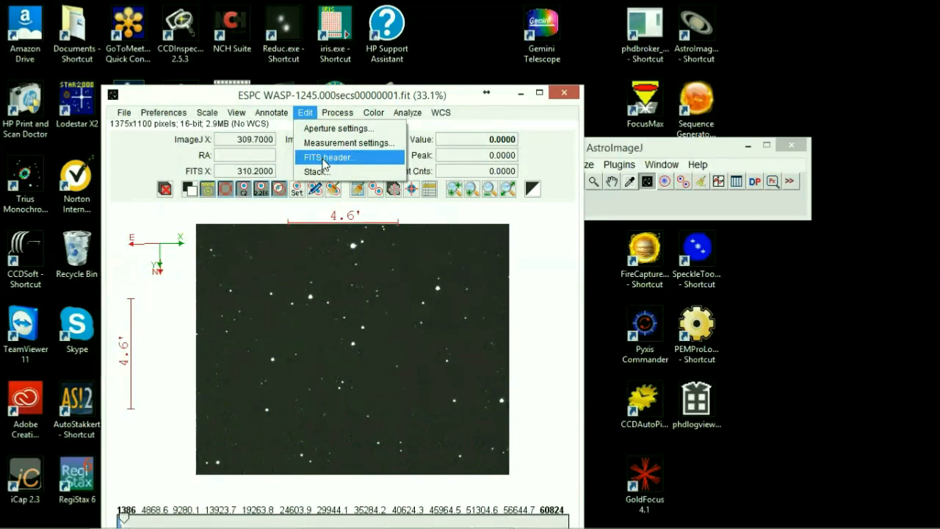
click(324, 158)
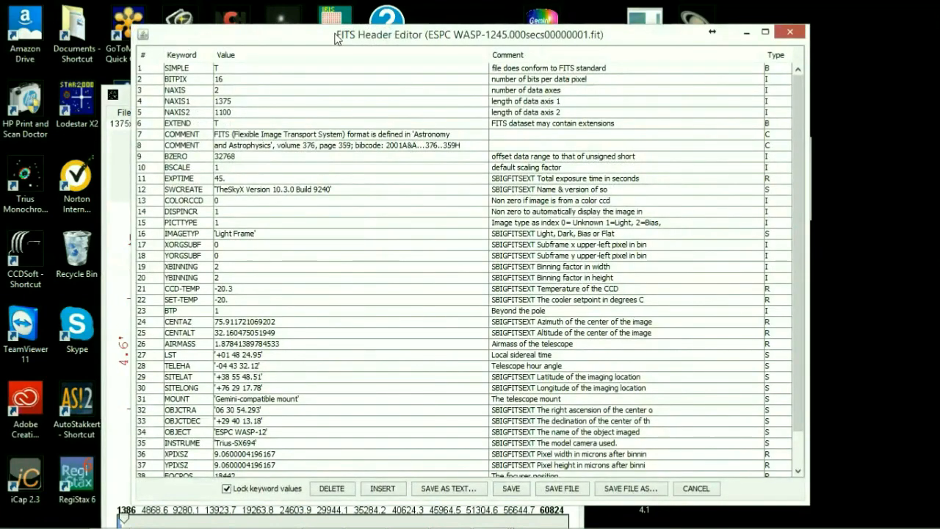
click(202, 6)
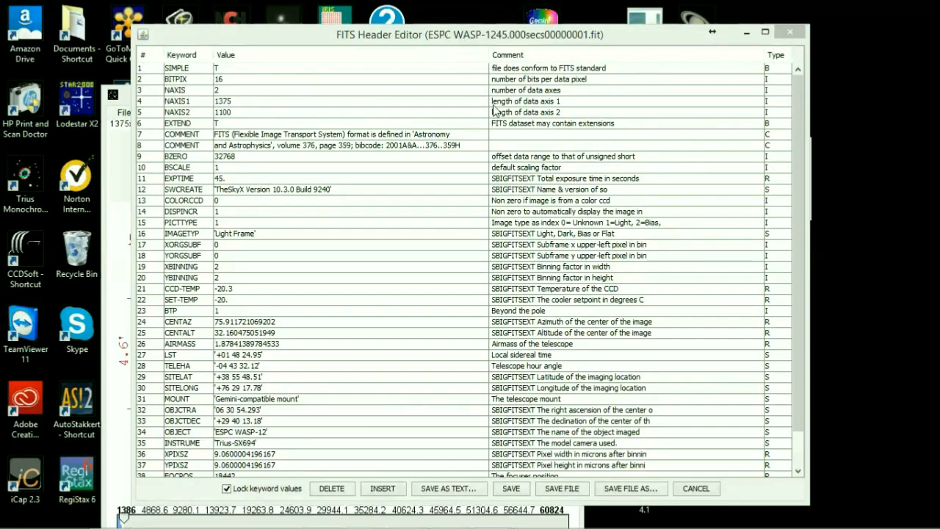
click(790, 32)
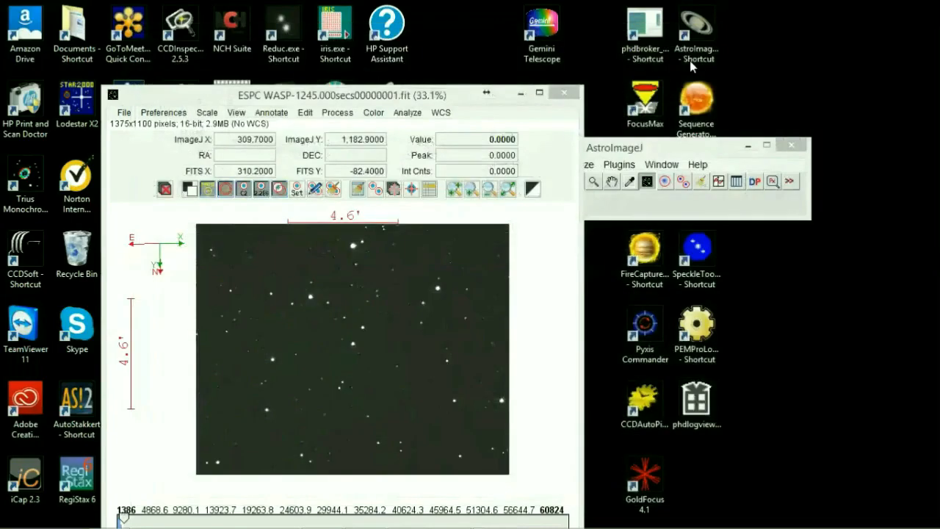
click(407, 113)
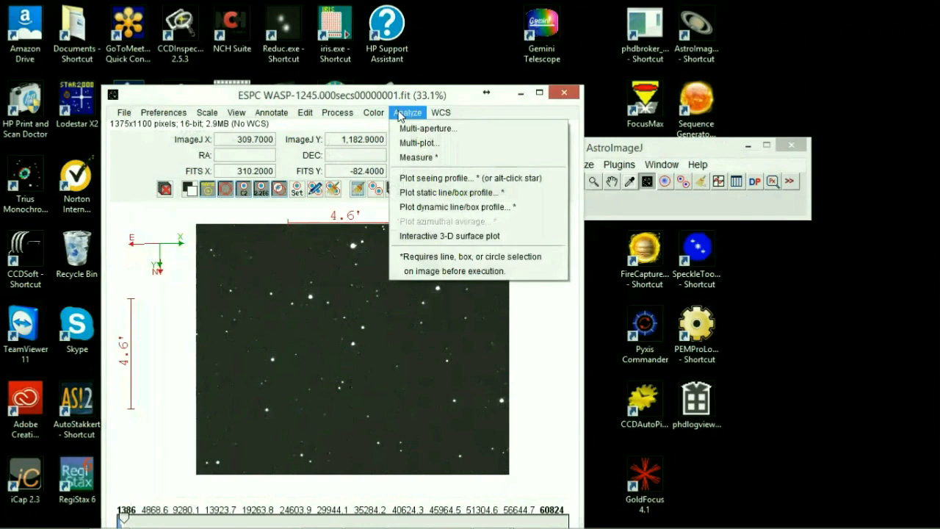
click(437, 181)
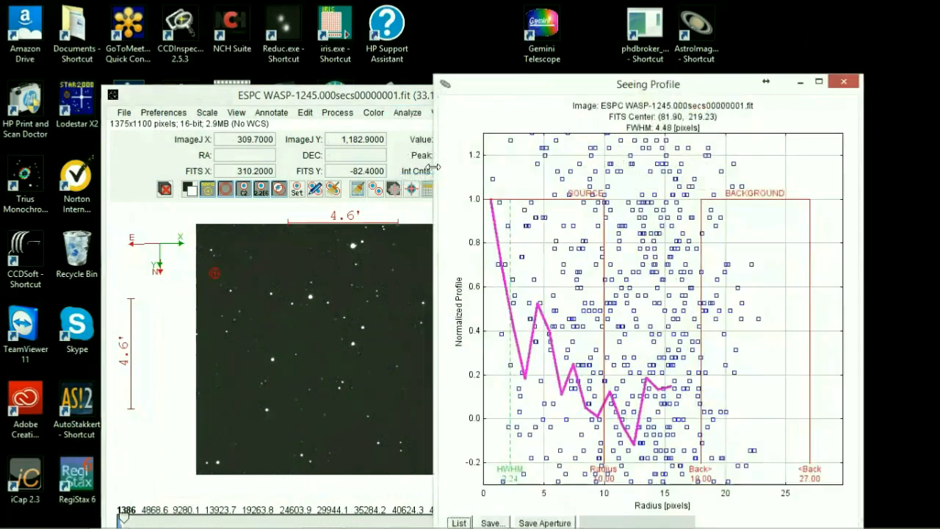
click(845, 83)
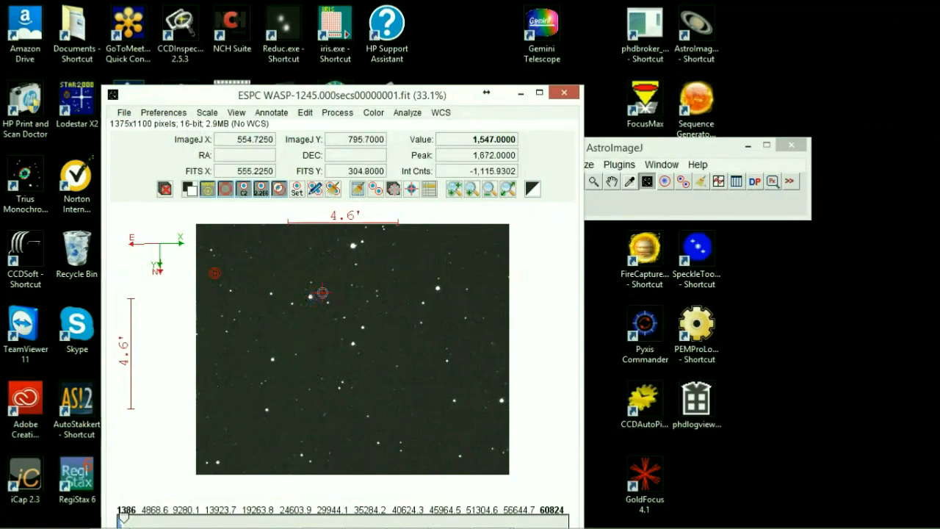
Plot the seeing profile of the bright star just above and left of the image centre, and close the plot
click(413, 114)
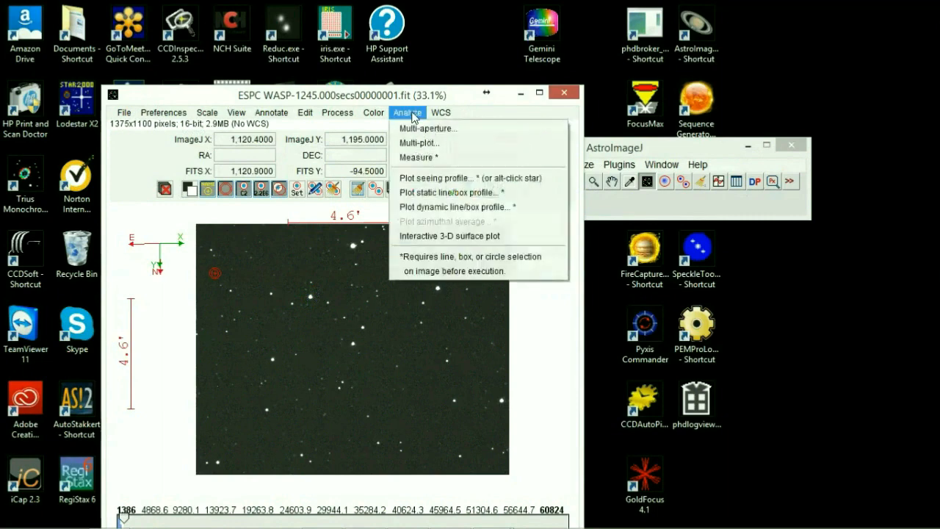
click(434, 179)
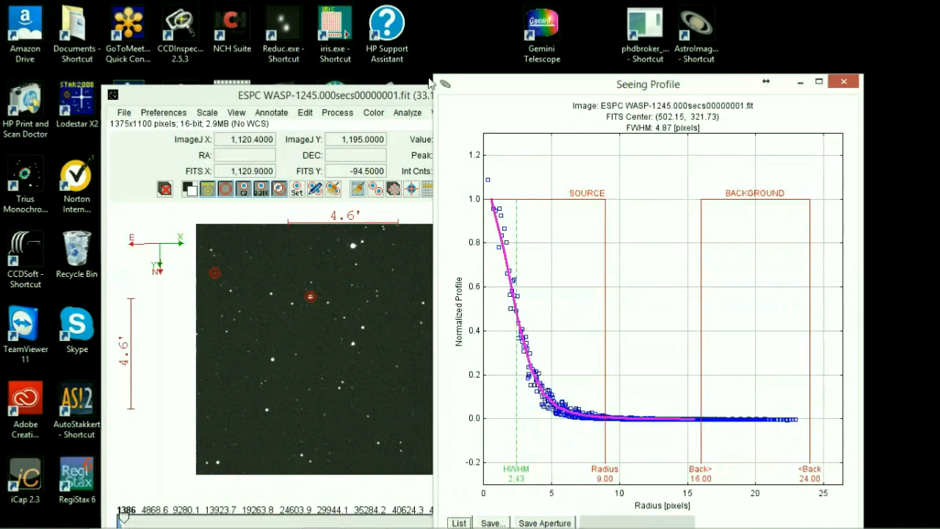
key(ctrl+w)
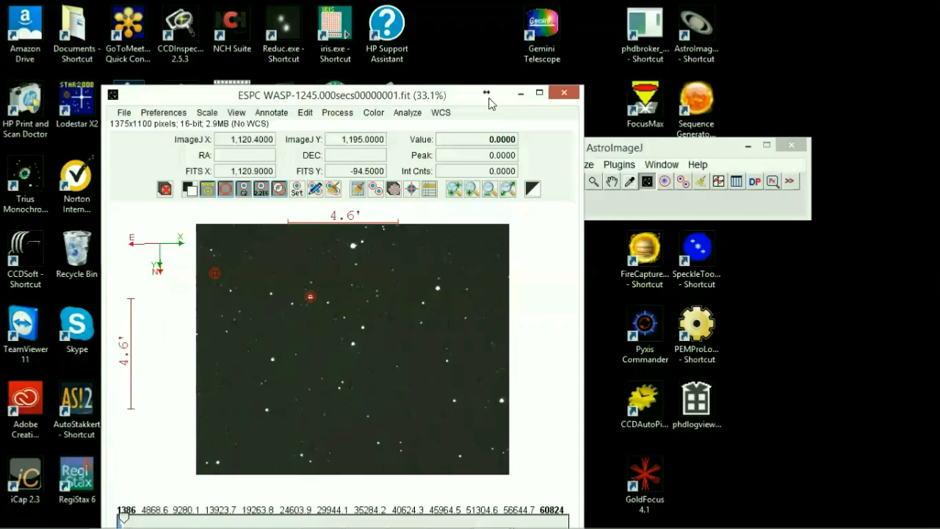
Close the ESPC WASP-1245.000secs00000001.fit science image window
click(442, 115)
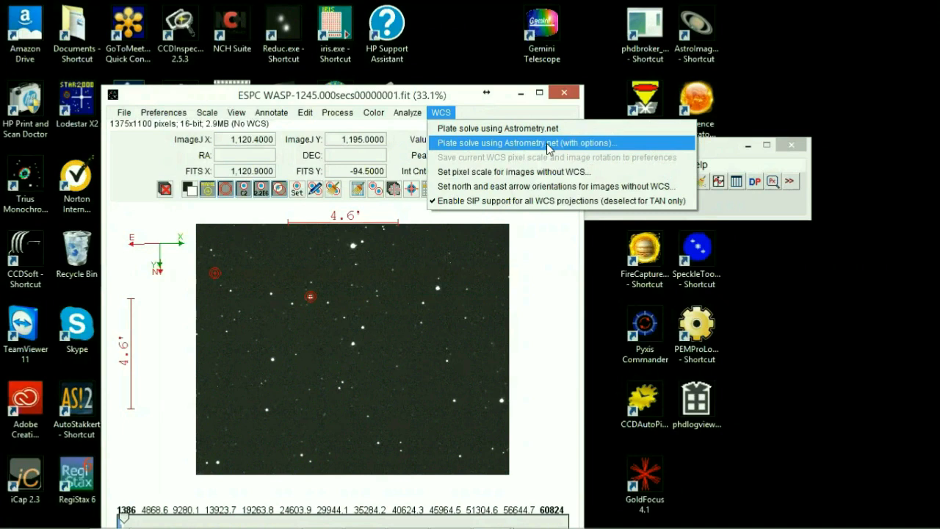
click(490, 107)
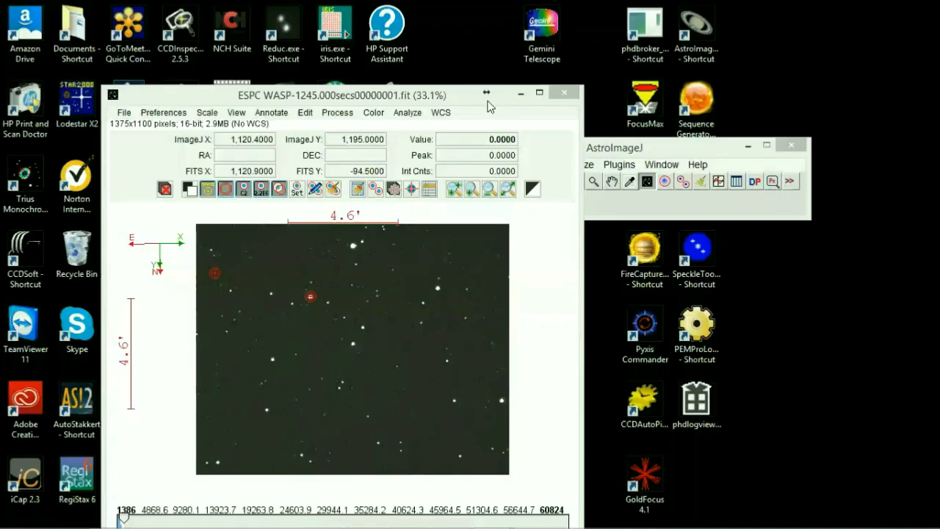
click(564, 96)
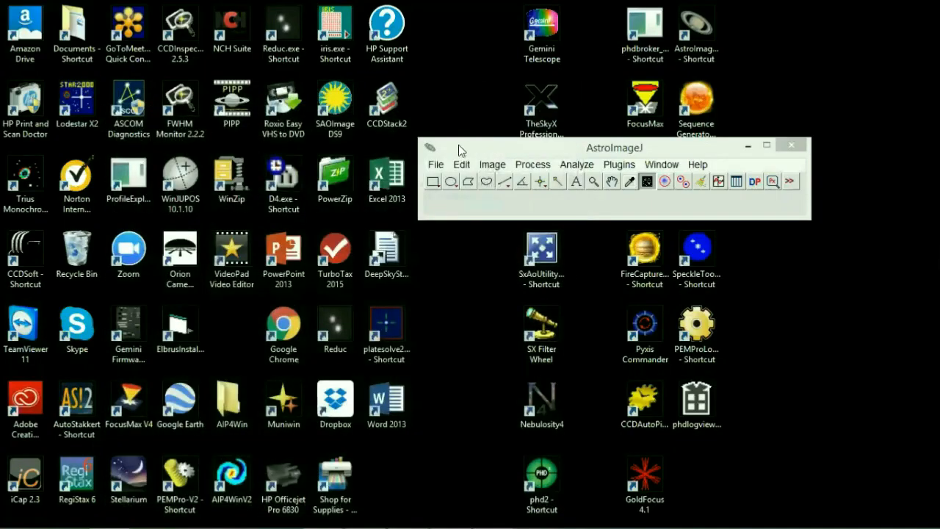
Import the WASP-12 Science Images folder as an image sequence, with names sorted numerically and a virtual stack used
click(438, 166)
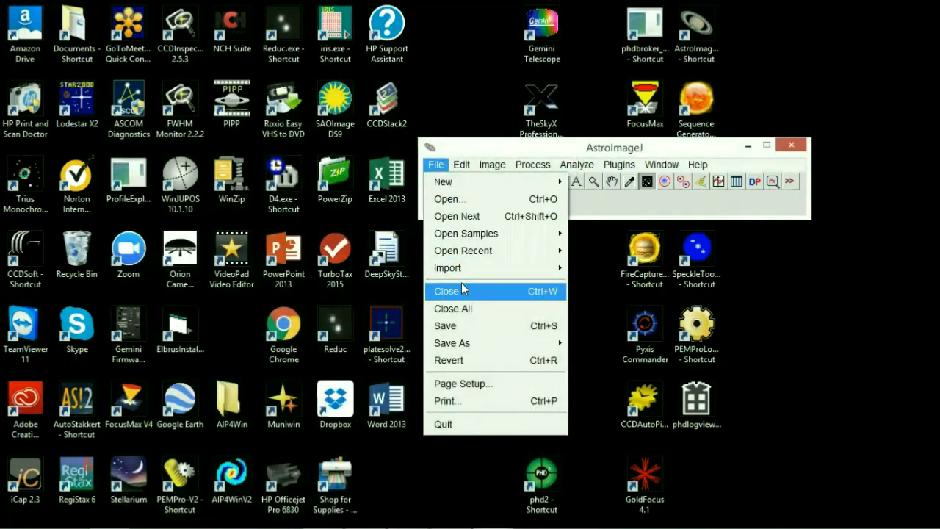
mouse_move(459, 269)
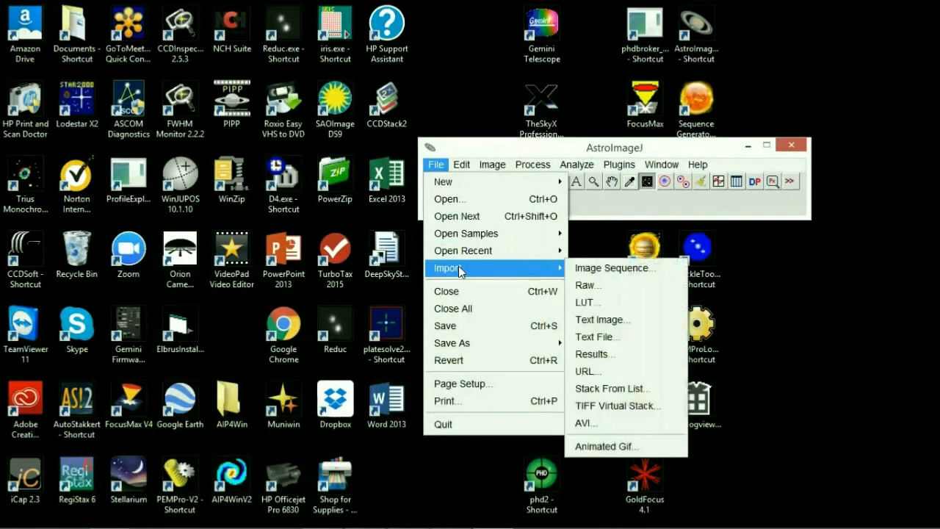
mouse_move(472, 272)
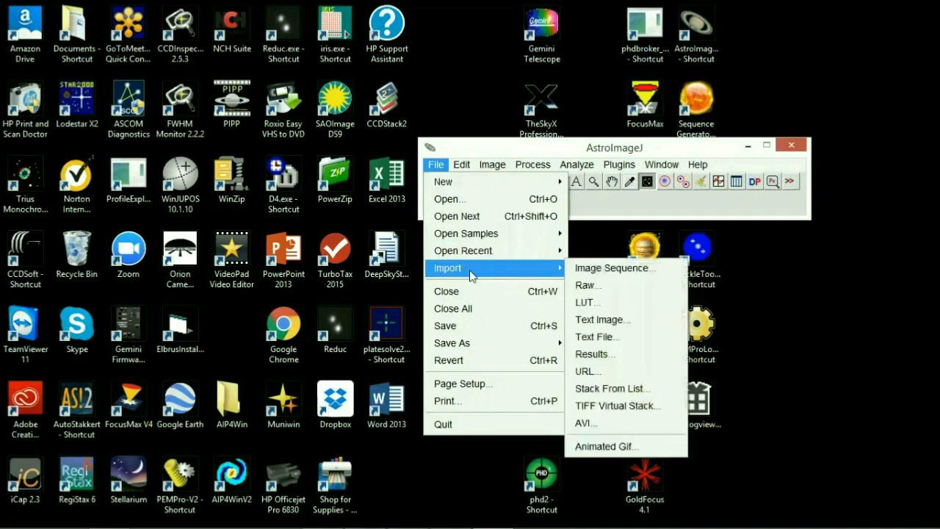
click(600, 269)
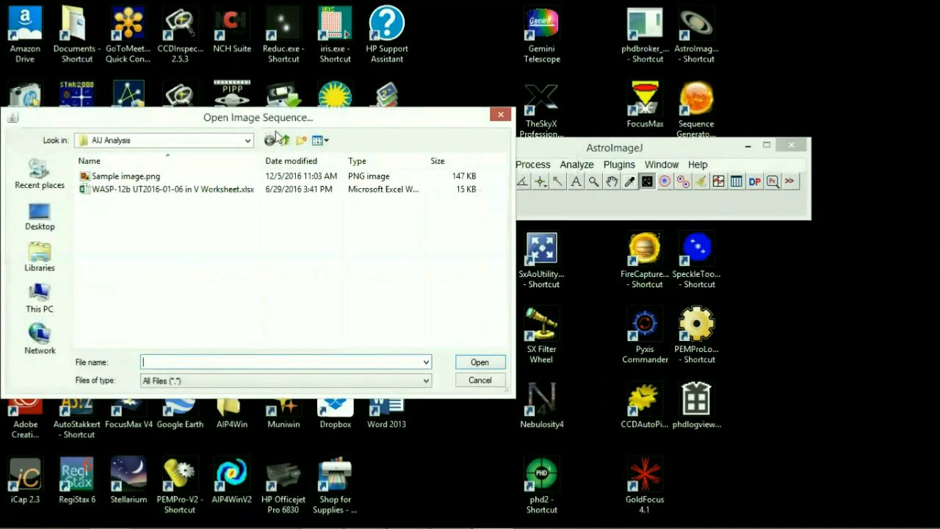
click(285, 140)
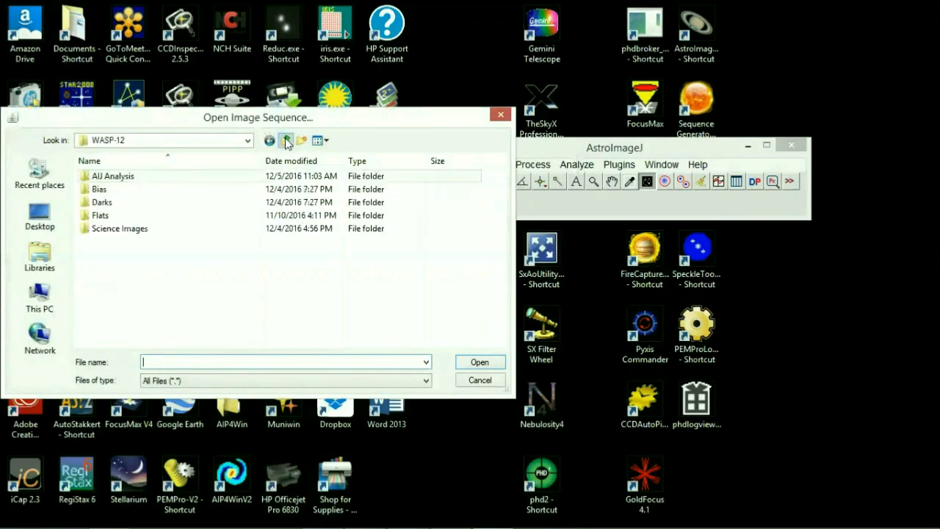
double_click(106, 229)
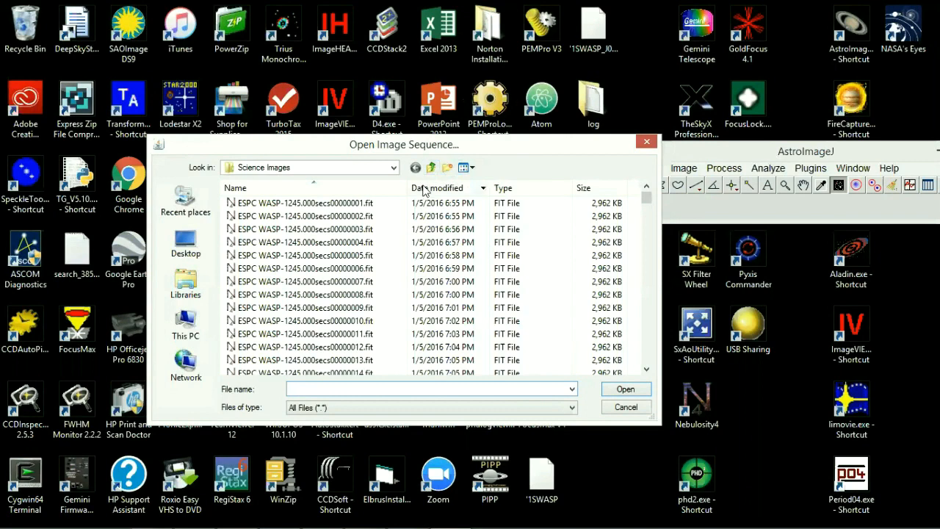
click(348, 218)
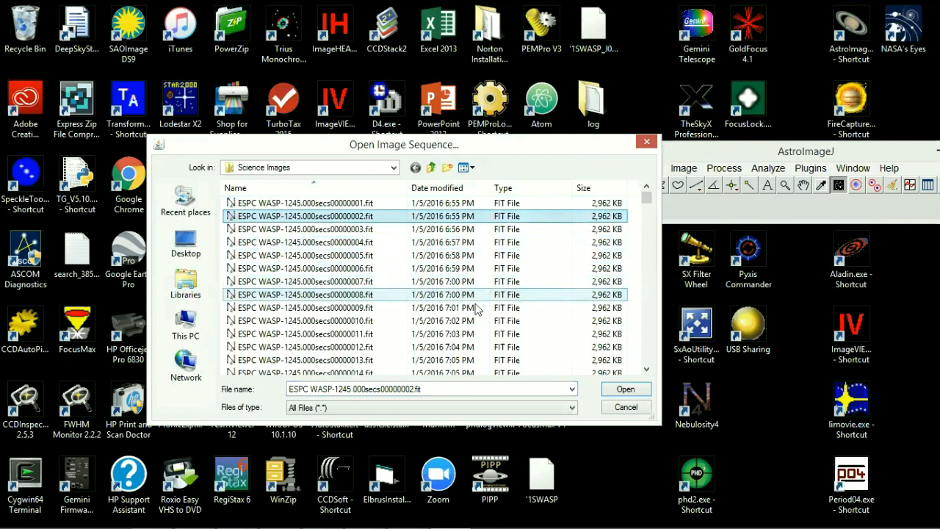
click(625, 395)
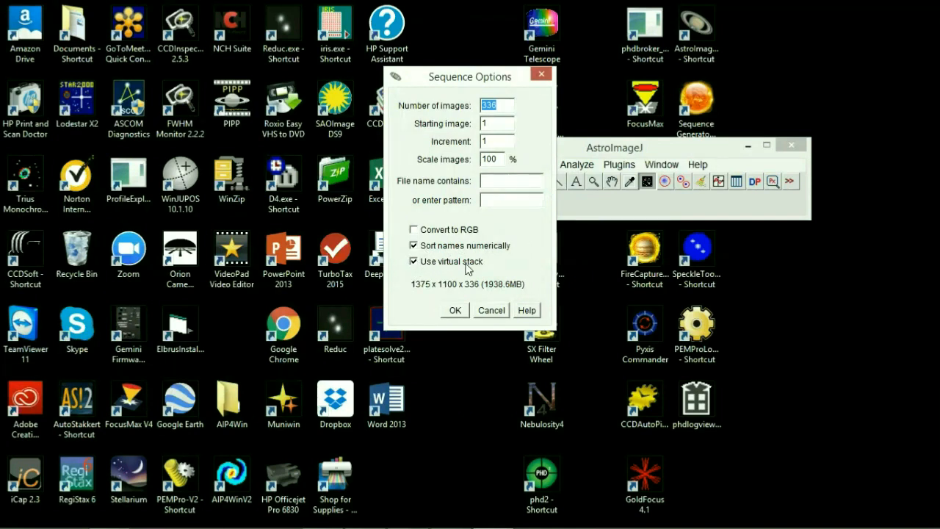
click(455, 311)
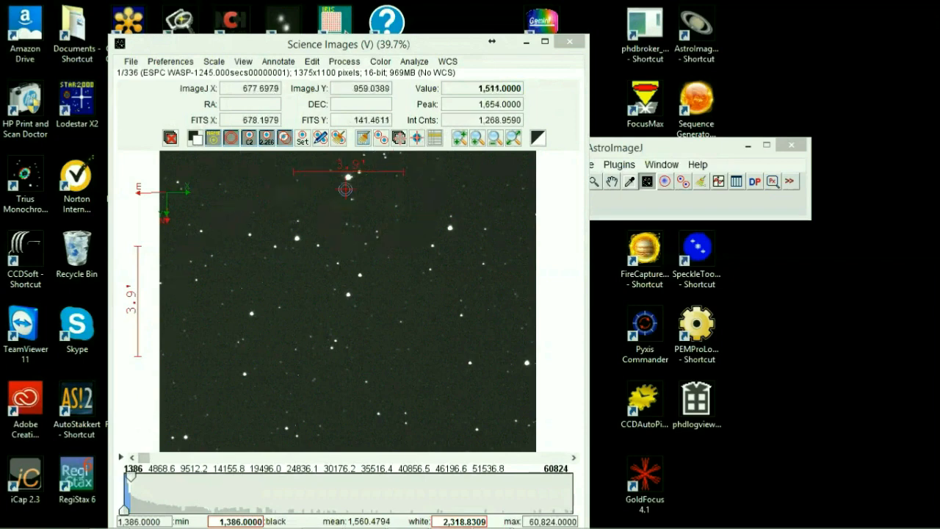
Animate the science image stack and scrub back and forth through its slices to examine the star field across the frames
click(122, 458)
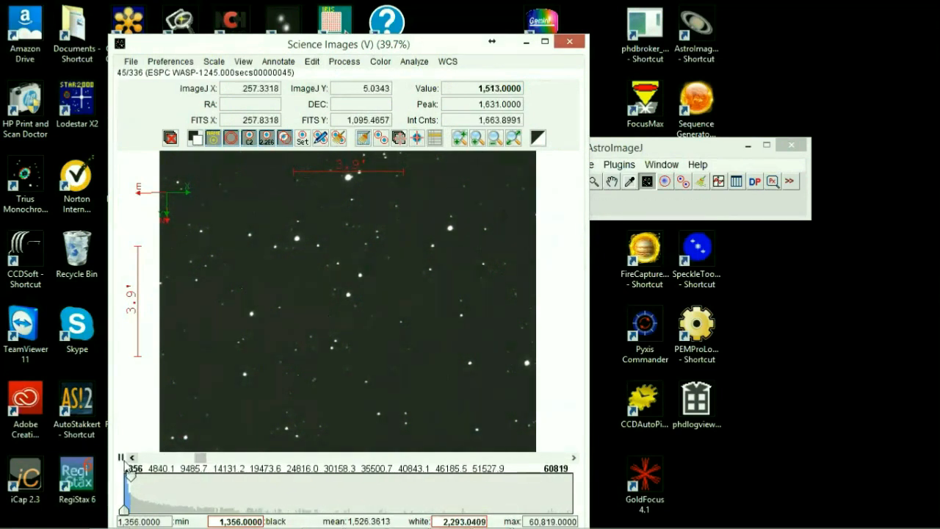
drag(205, 461, 274, 463)
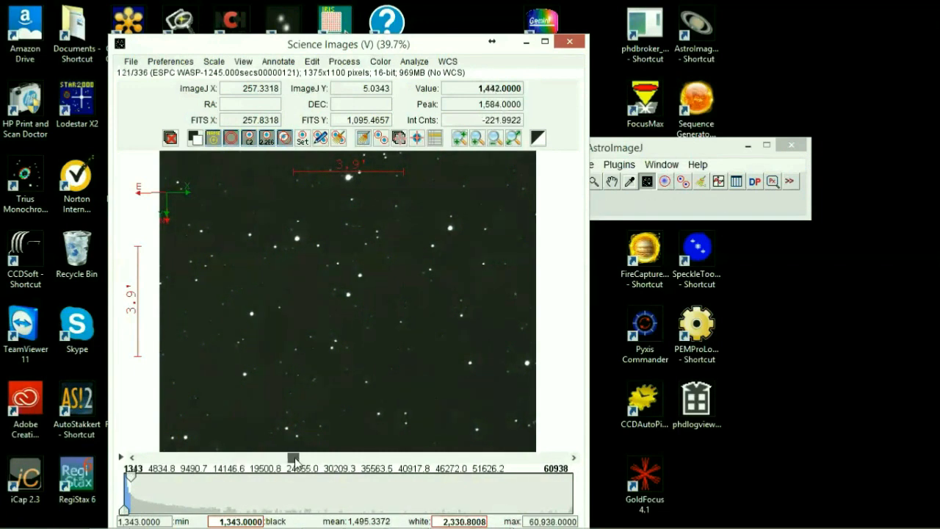
drag(295, 460, 372, 460)
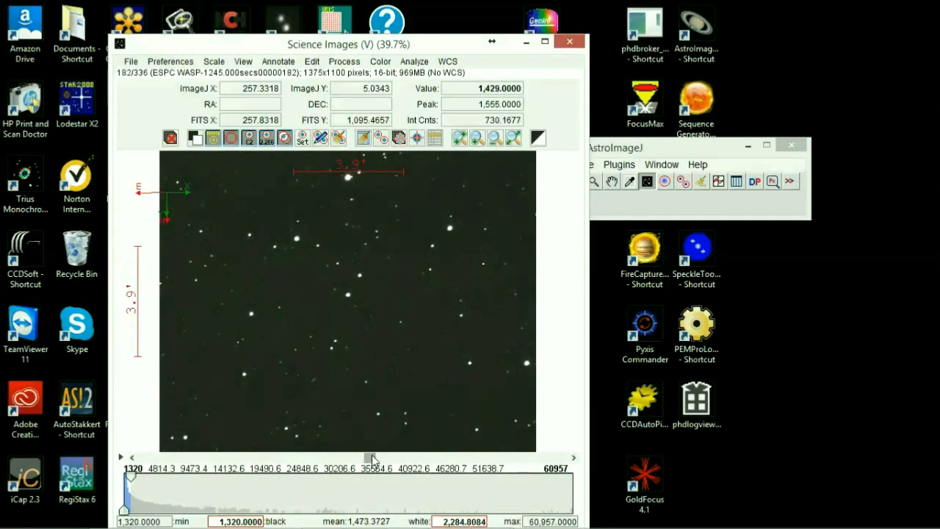
mouse_move(318, 465)
mouse_down()
mouse_move(176, 458)
mouse_move(280, 446)
mouse_move(338, 461)
mouse_move(532, 463)
mouse_move(145, 459)
mouse_move(310, 458)
mouse_up()
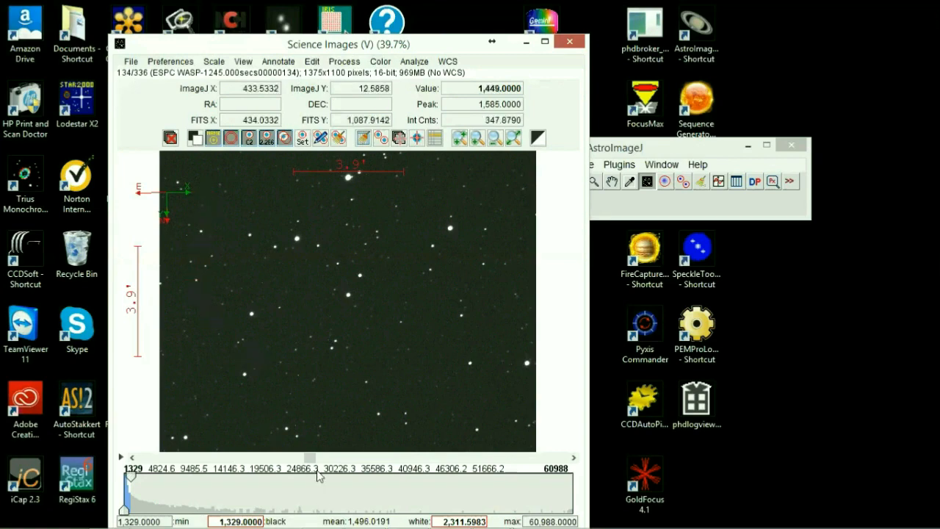
drag(310, 457, 491, 465)
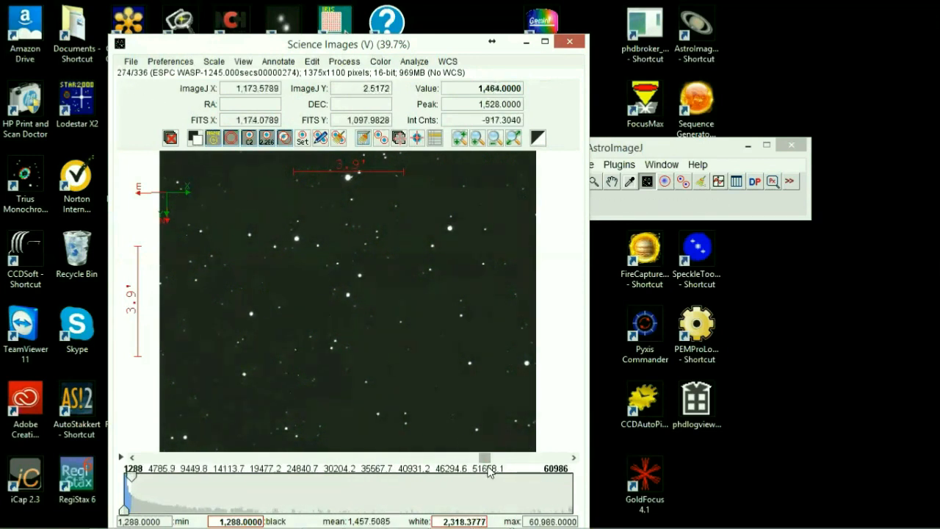
drag(485, 457, 444, 458)
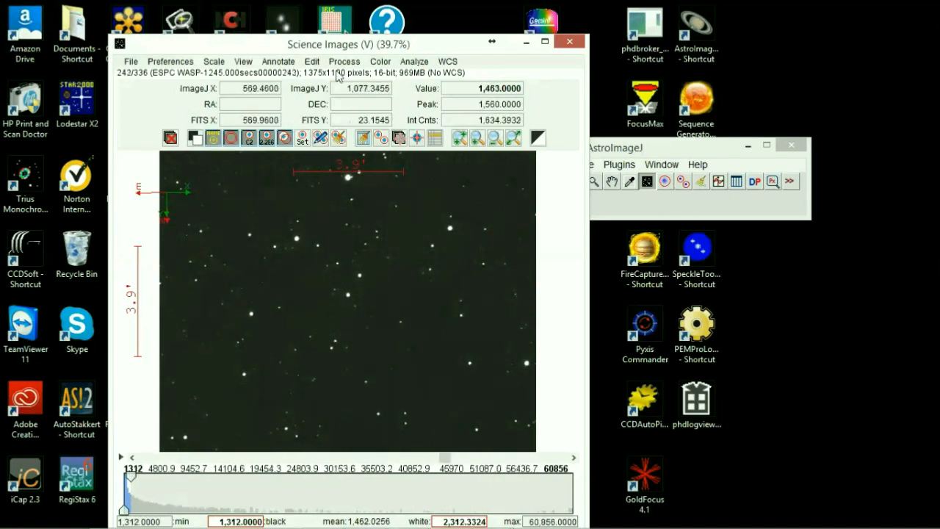